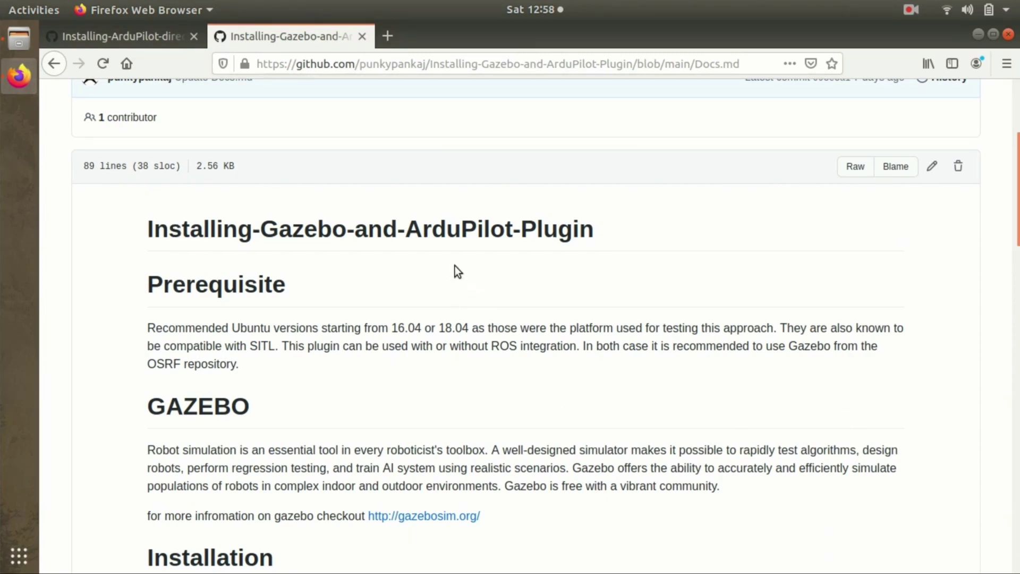
- Read the prerequisites and Gazebo sections of the Gazebo and ArduPilot plugin installation guide, including the gazebosim.org link
scroll(531, 321, down, 4)
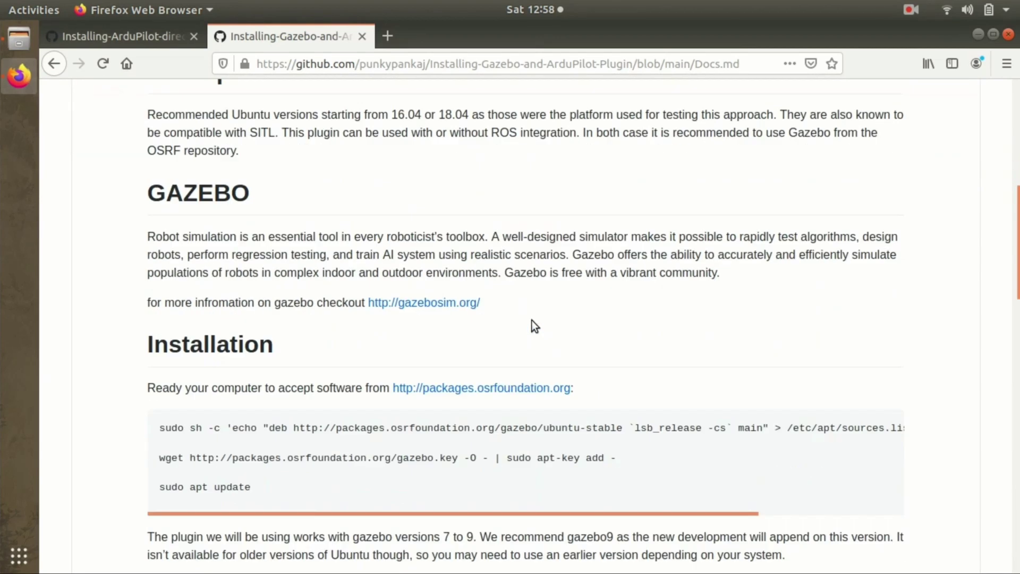
scroll(531, 318, up, 6)
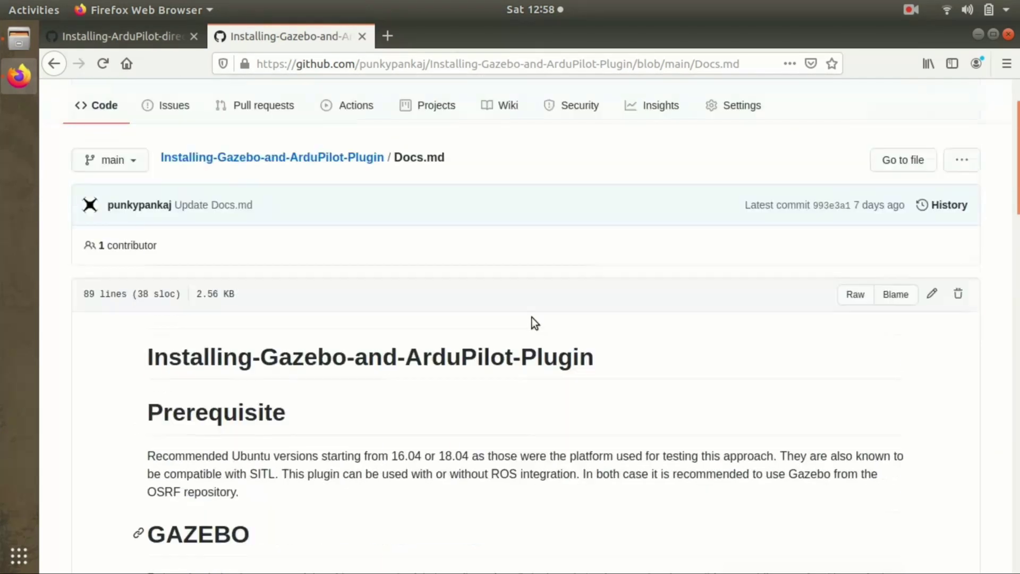
scroll(531, 314, down, 1)
scroll(531, 314, down, 2)
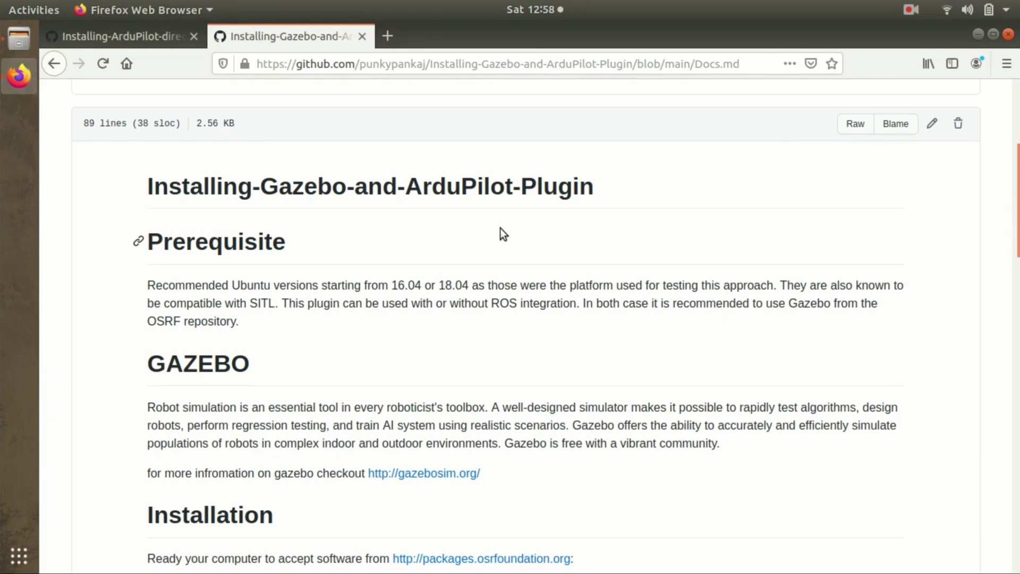
scroll(499, 227, down, 3)
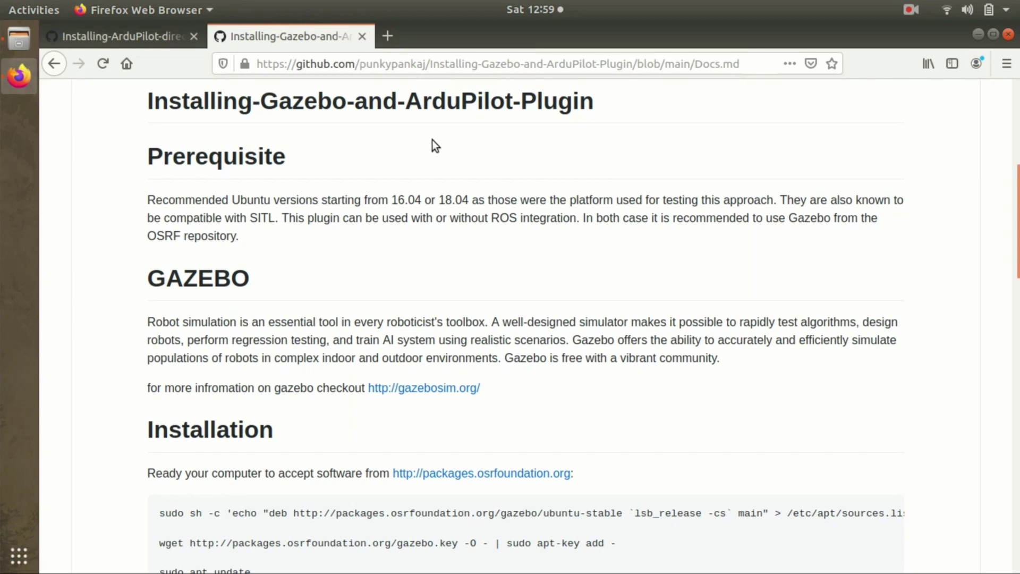
drag(480, 387, 367, 389)
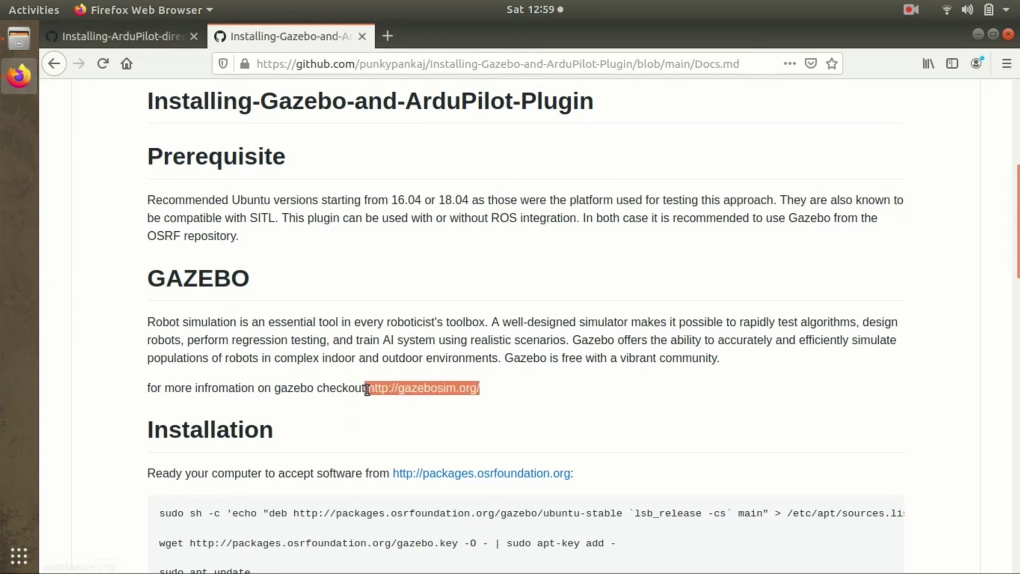
click(486, 418)
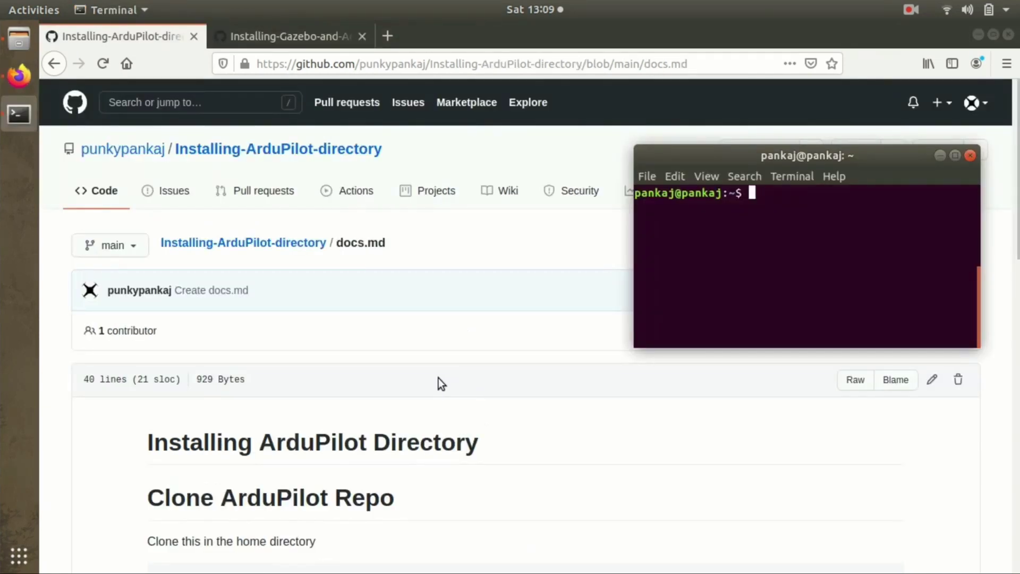
- Review the ArduPilot directory installation guide, focusing on the git clone command for the ArduPilot repository
scroll(439, 377, down, 3)
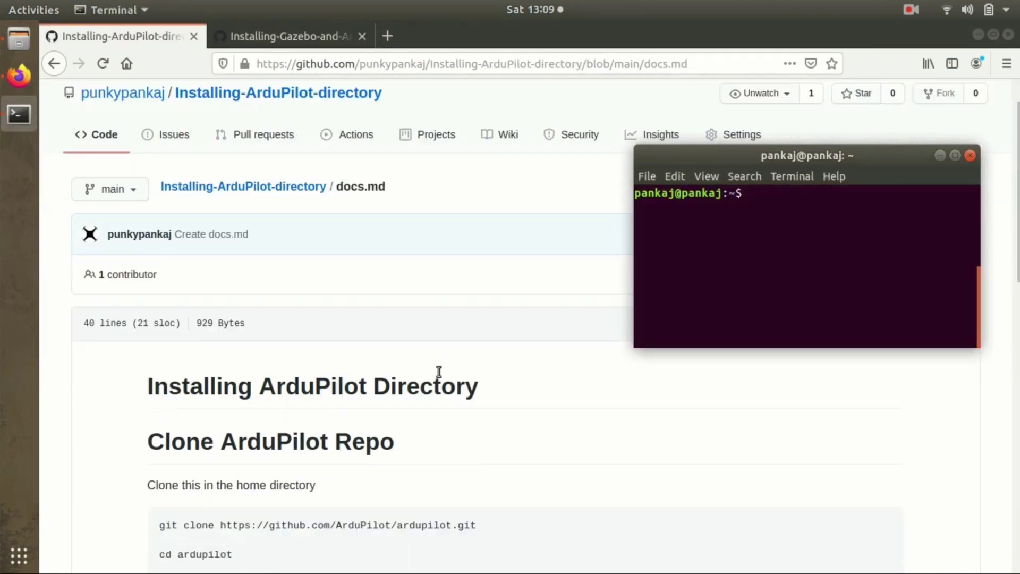
scroll(372, 345, down, 5)
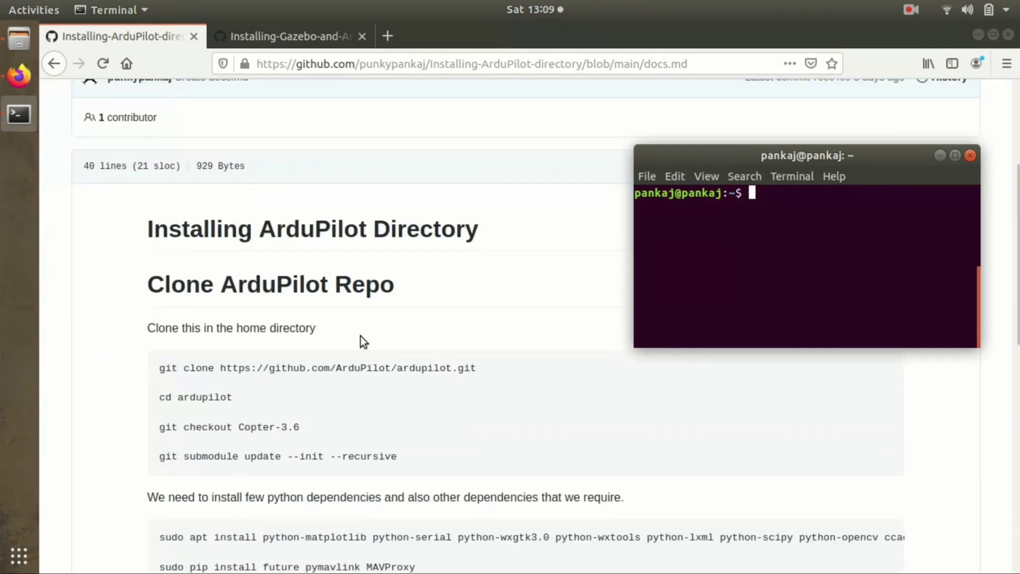
scroll(246, 257, down, 5)
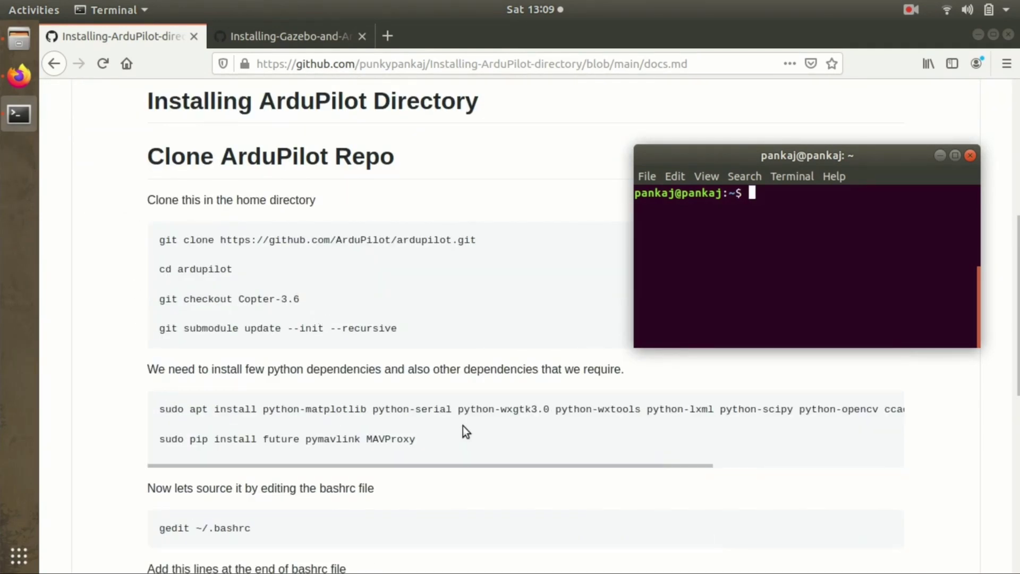
scroll(462, 428, up, 4)
scroll(370, 404, down, 1)
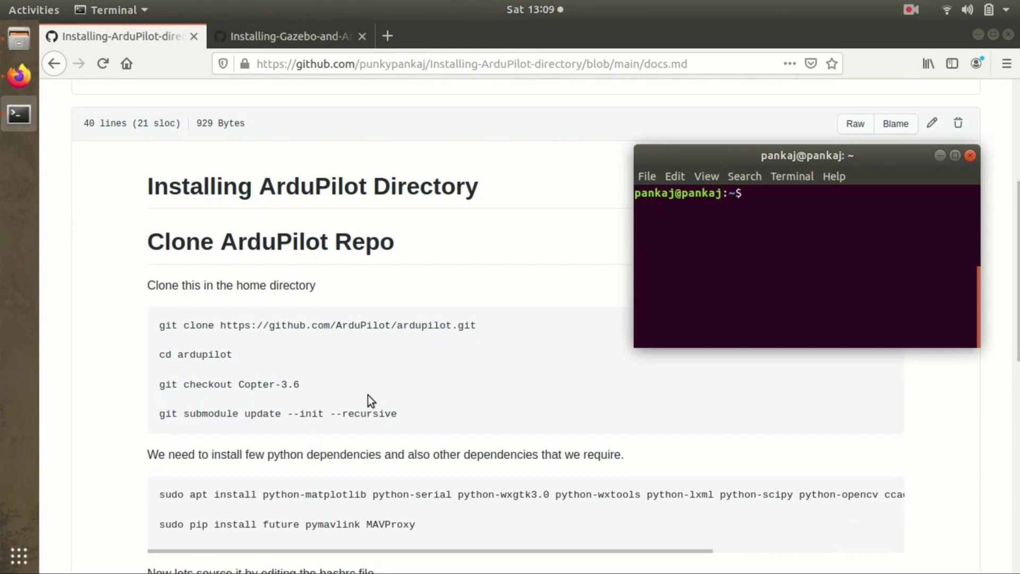
scroll(368, 391, up, 7)
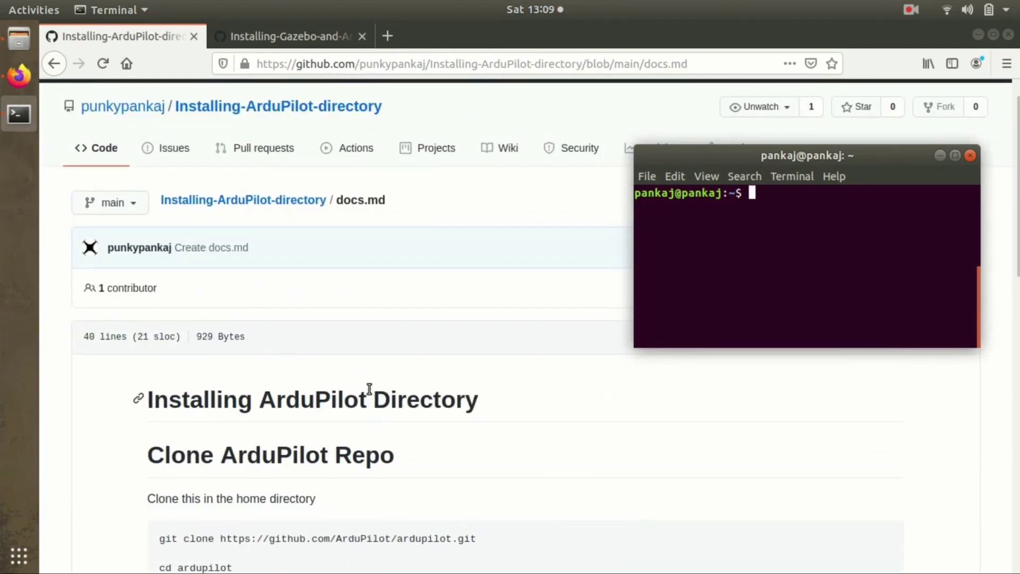
scroll(369, 388, down, 5)
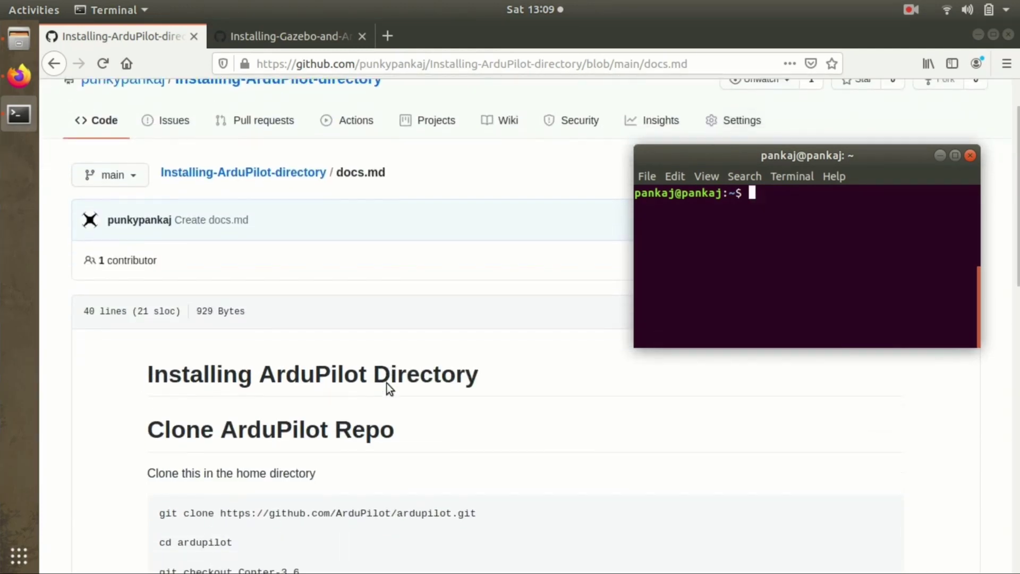
drag(160, 369, 479, 374)
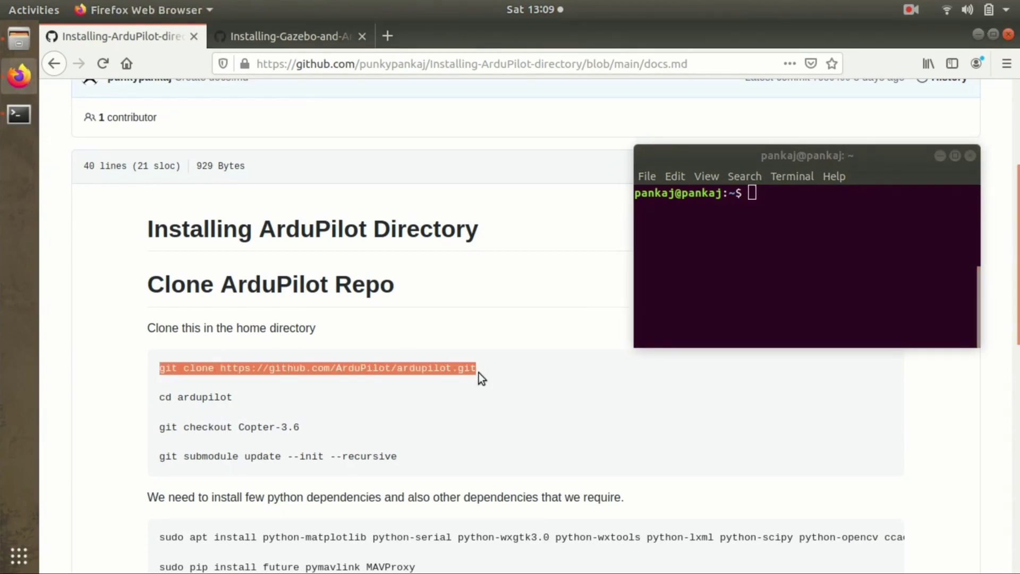
click(512, 371)
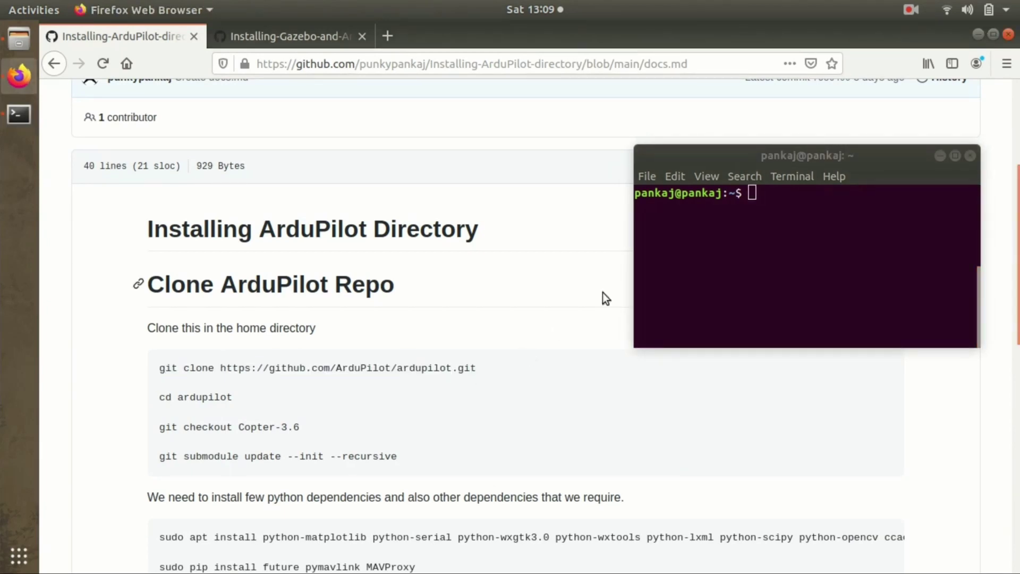
- List the home directory contents in the terminal with ls and check for the ardupilot folder
click(764, 216)
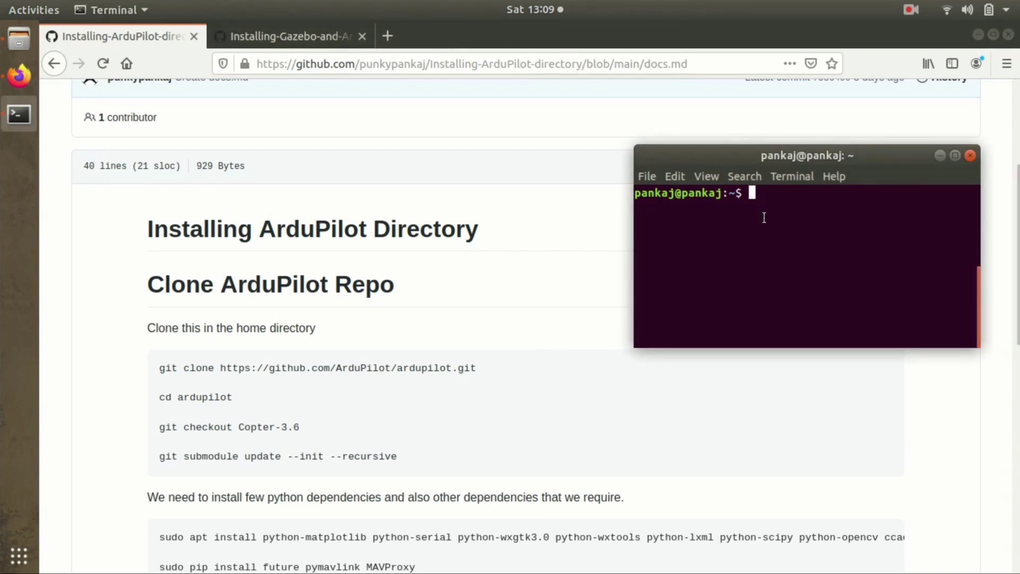
text(ls)
key(Return)
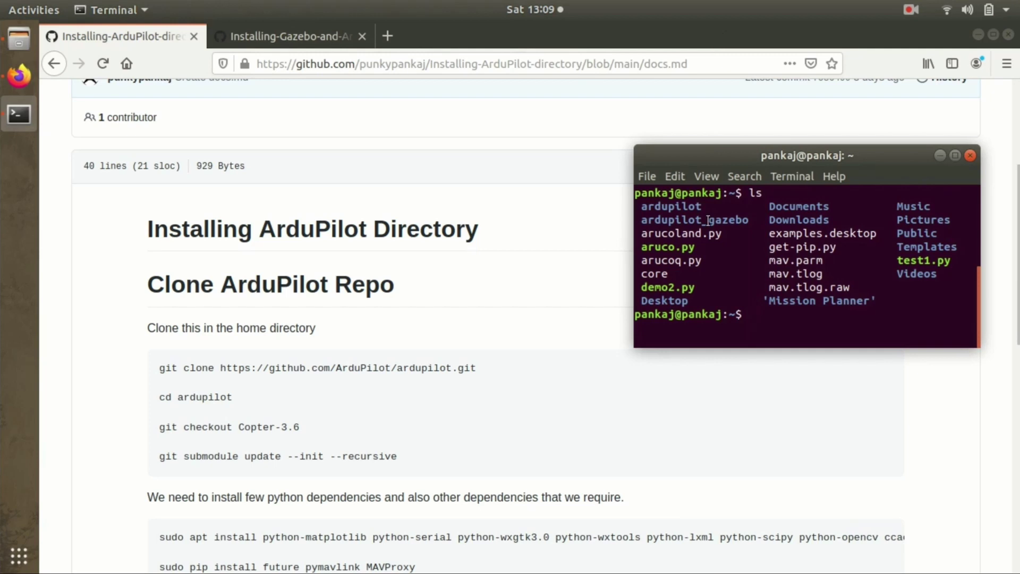
drag(714, 207, 641, 207)
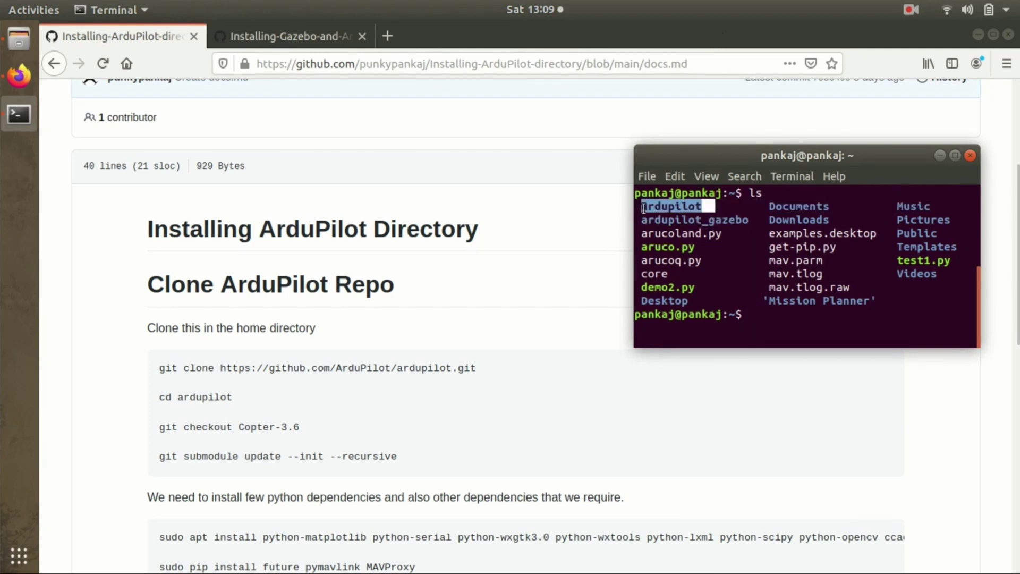
- Change the terminal's working directory to ardupilot with cd ardupilot
click(770, 314)
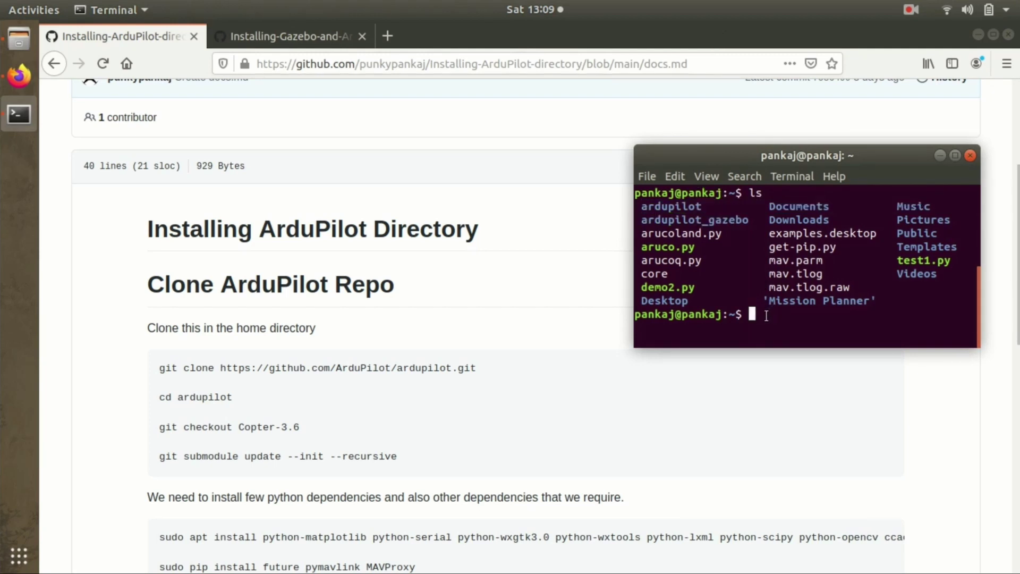
text(cd ardupilot)
key(Return)
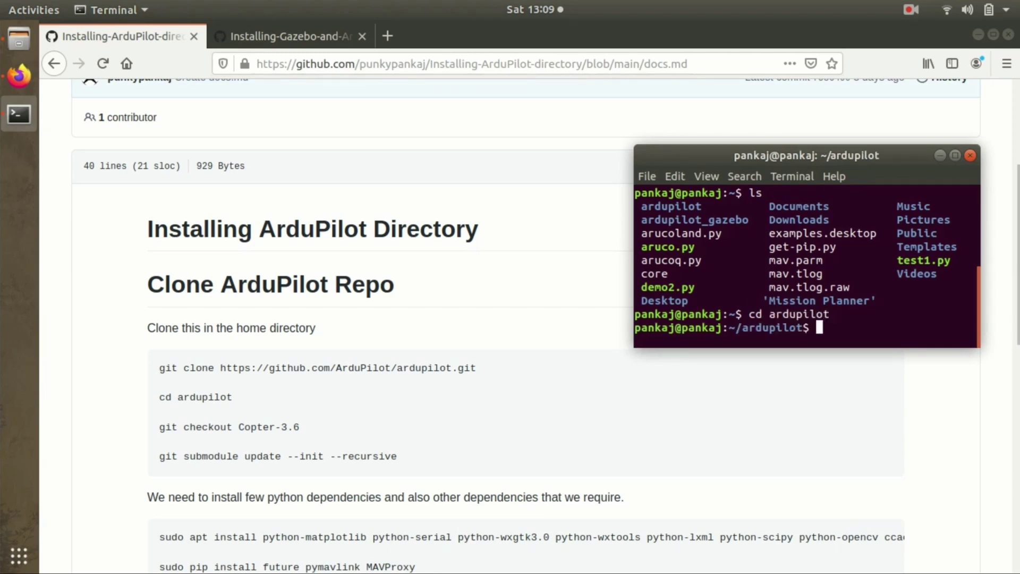
- Review the guide's commands for checking out Copter-3.6 and updating the git submodules
scroll(451, 378, down, 3)
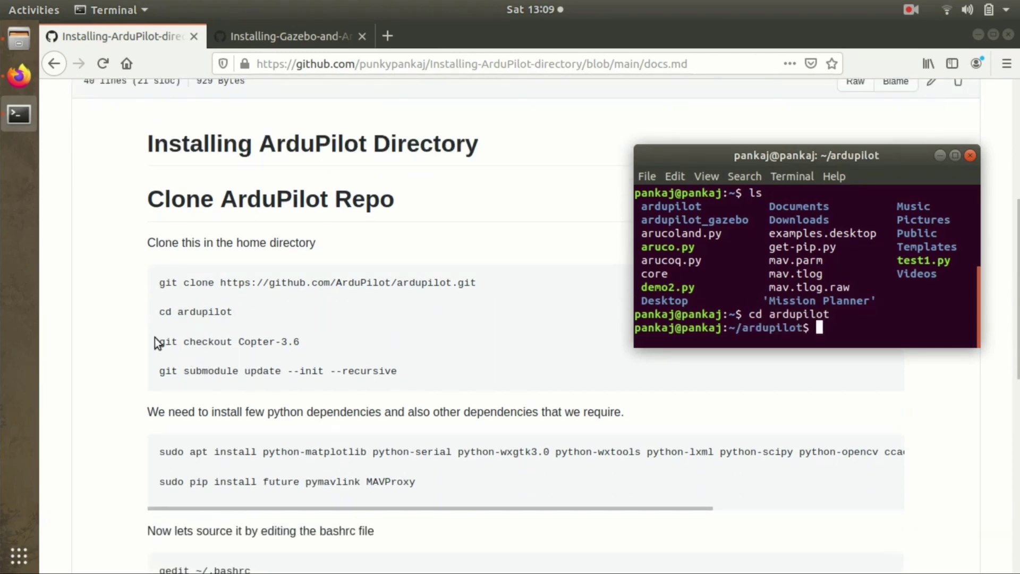
click(160, 342)
right_click(159, 341)
click(414, 365)
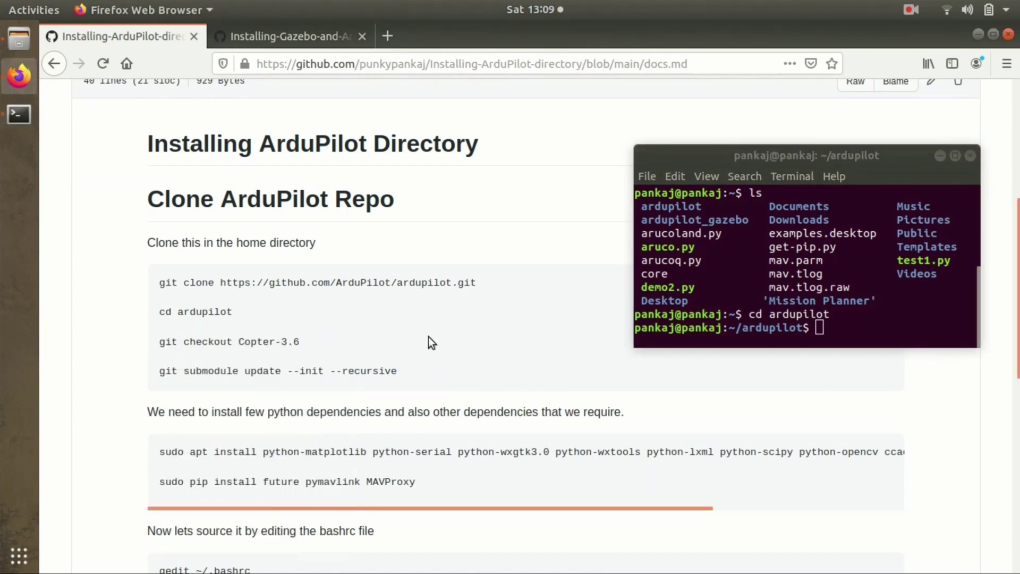
- Run the guide's sudo apt install command for the Python dependencies in the terminal, authorizing it with the account password
scroll(470, 425, down, 3)
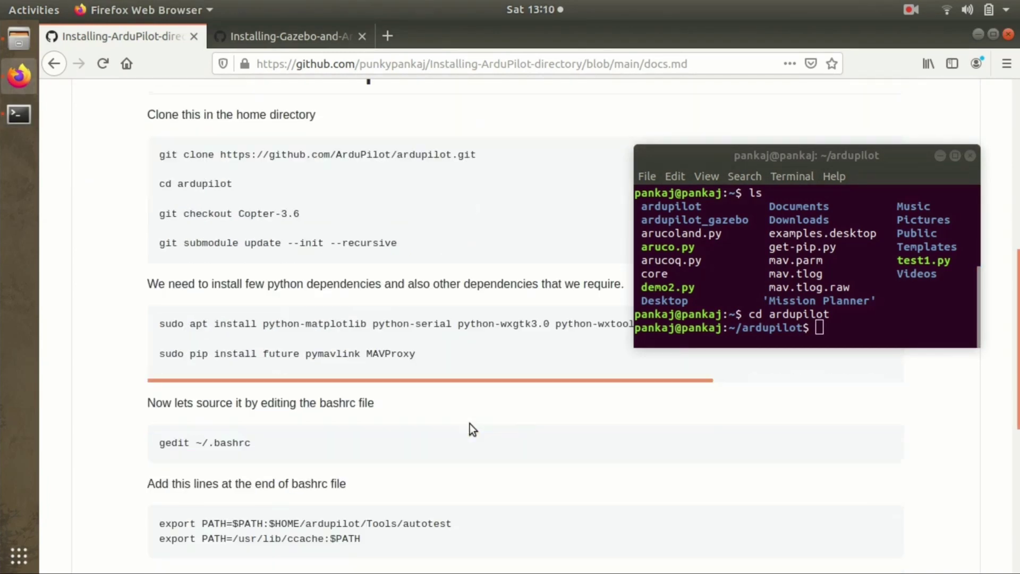
triple_click(448, 328)
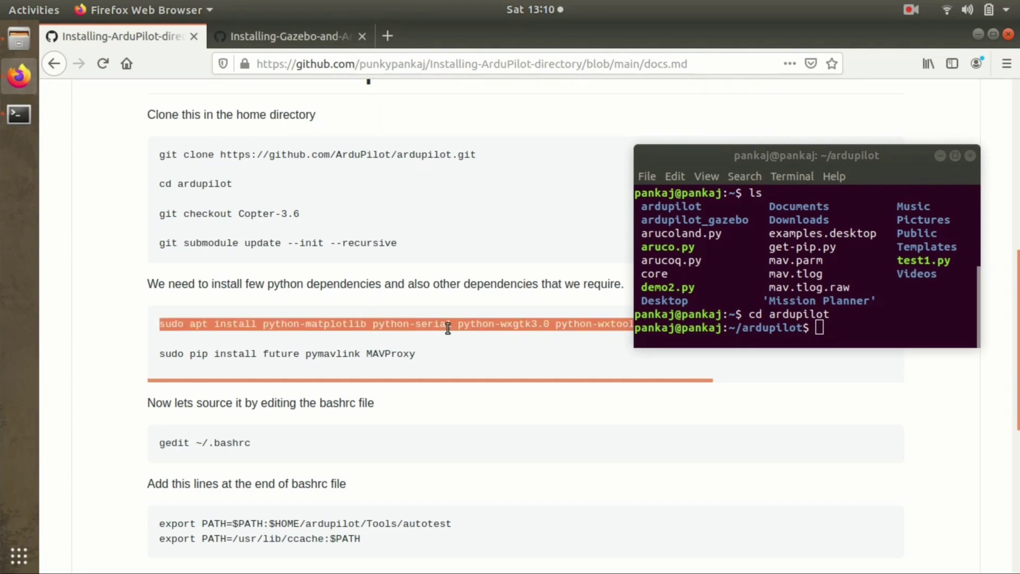
click(831, 324)
right_click(831, 326)
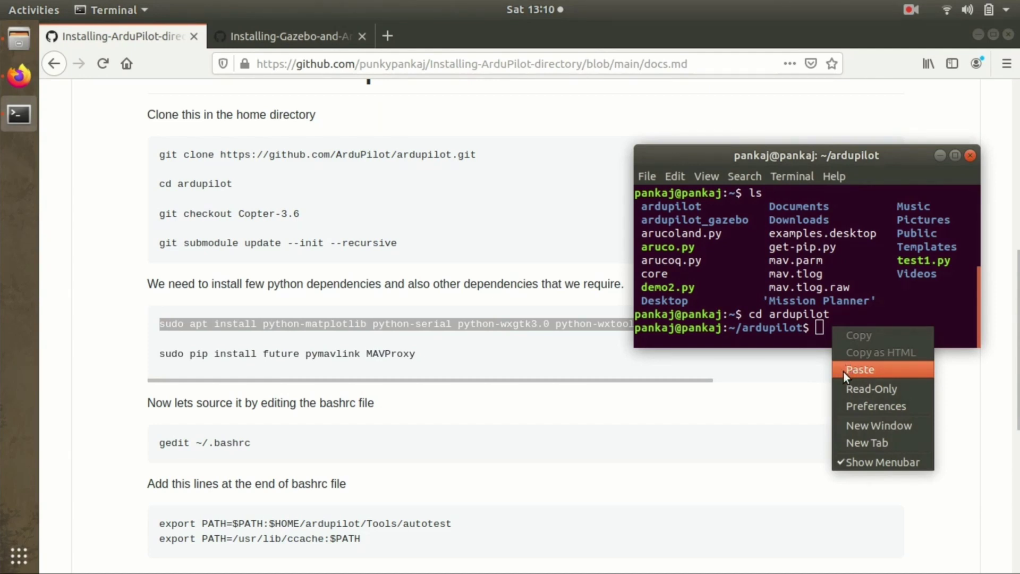
click(843, 371)
key(Return)
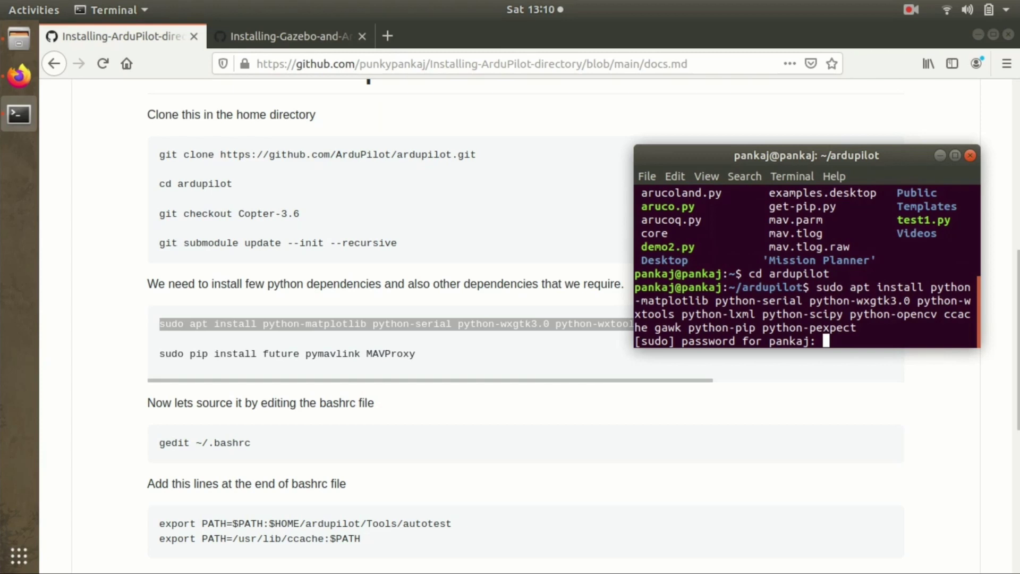
key(Return)
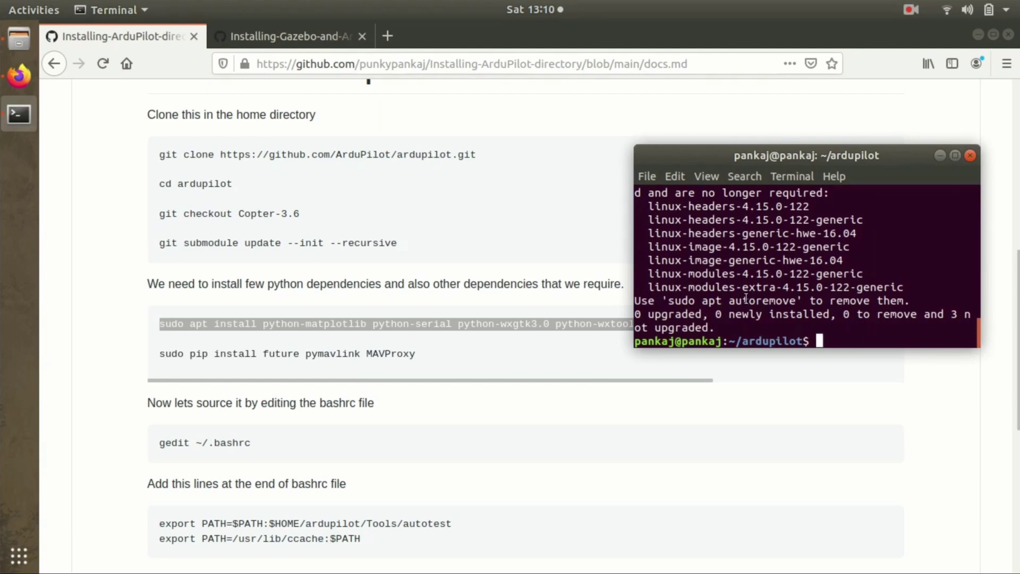
- Copy the gedit ~/.bashrc command from the guide and run it in the terminal to open the file for editing
scroll(388, 440, down, 2)
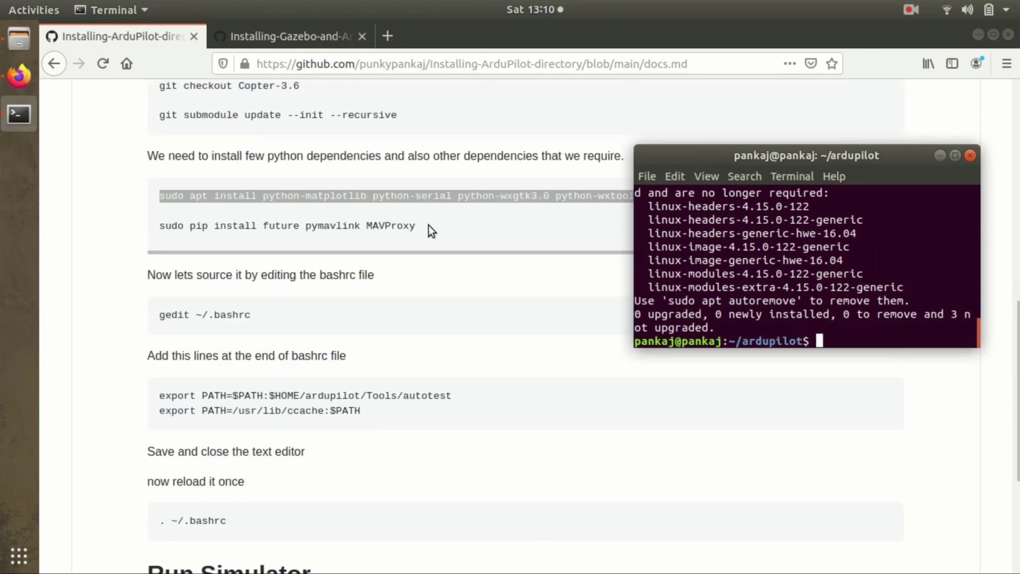
scroll(438, 323, down, 2)
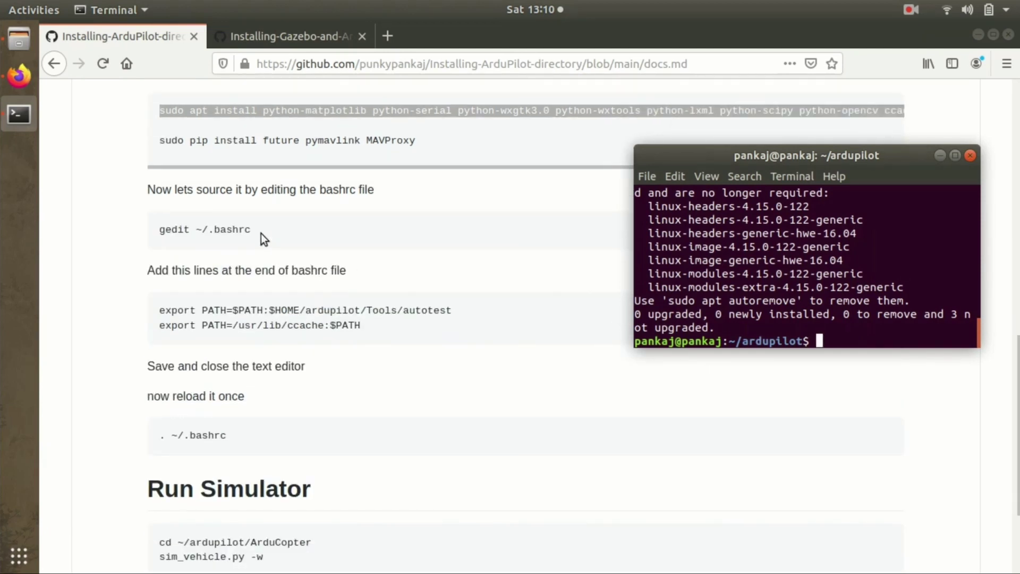
drag(260, 234, 153, 238)
drag(296, 233, 162, 235)
click(161, 234)
double_click(161, 235)
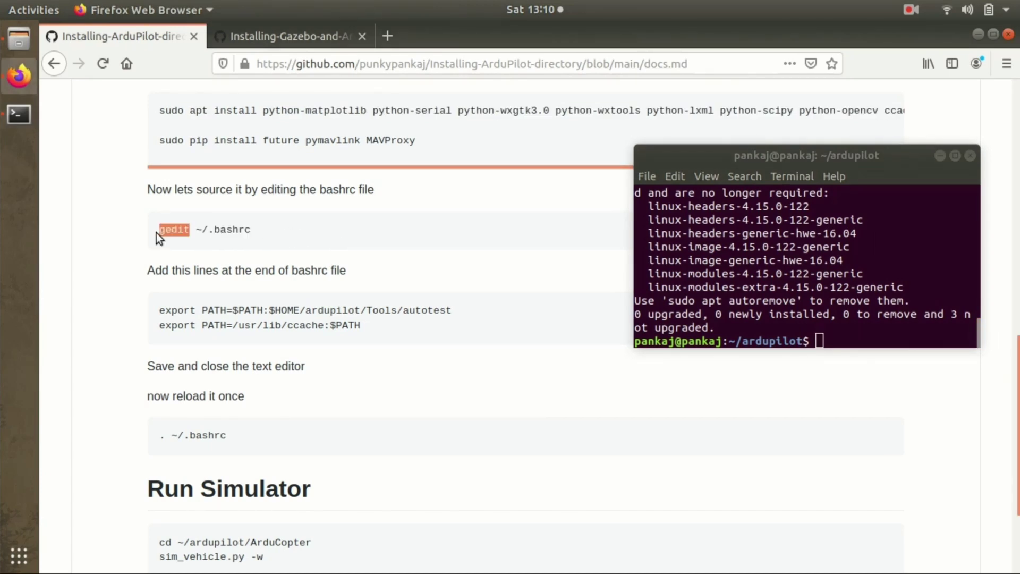
click(275, 226)
drag(255, 228, 189, 216)
key(ctrl+c)
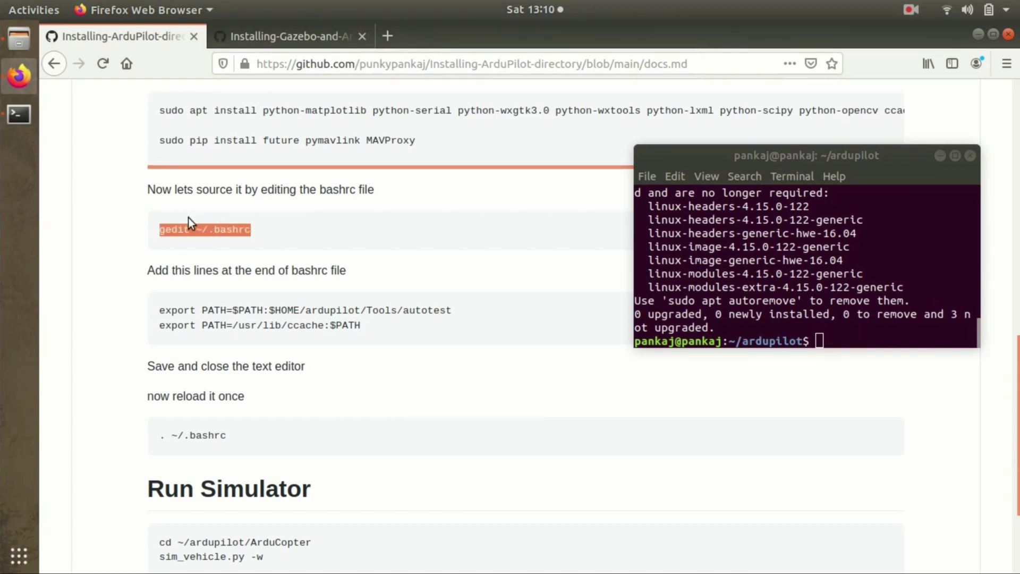
right_click(826, 337)
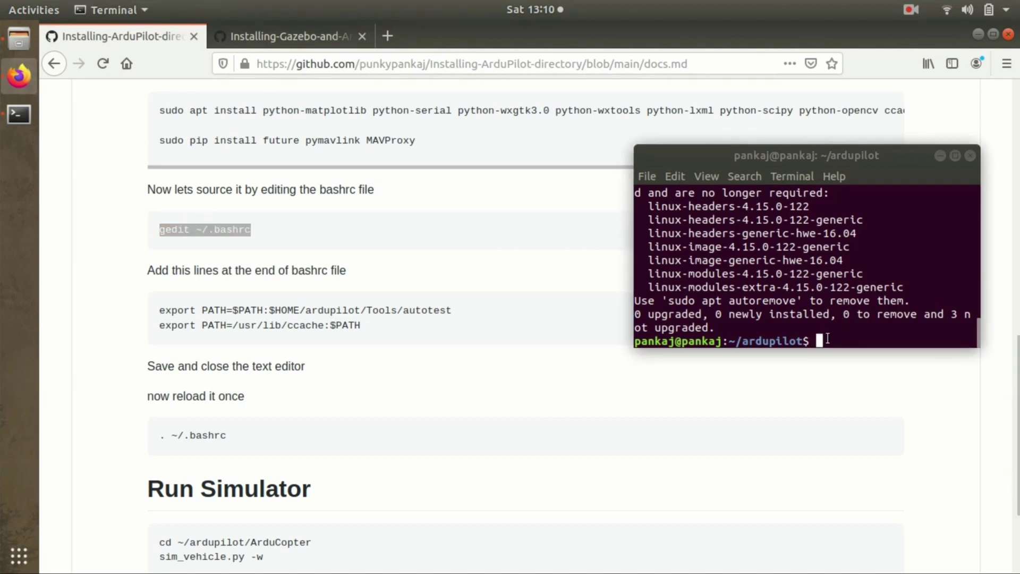
click(858, 381)
key(Return)
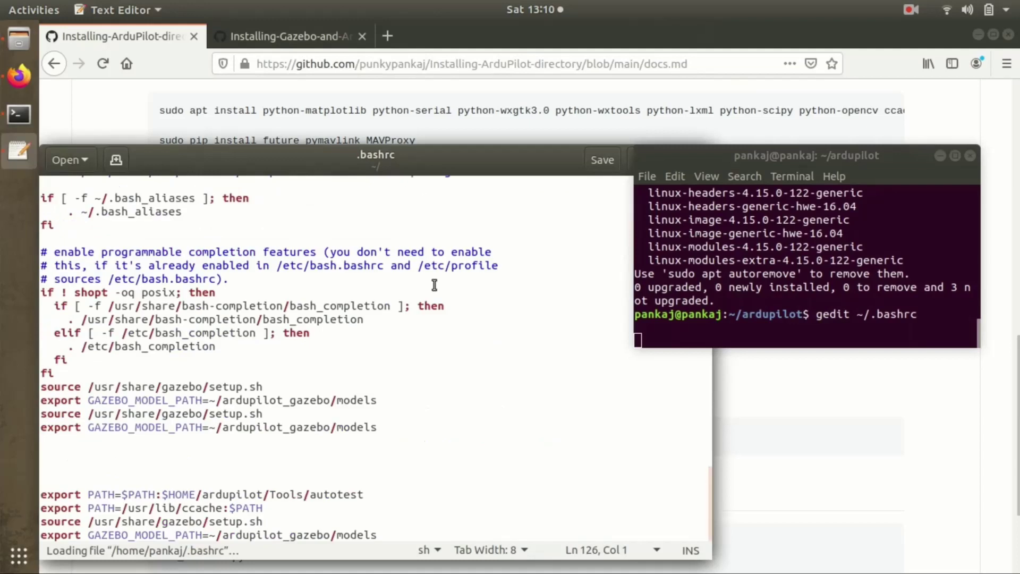
- Maximize the .bashrc editor window and check the export lines near the end of the file
drag(439, 151, 330, 121)
drag(601, 117, 563, 140)
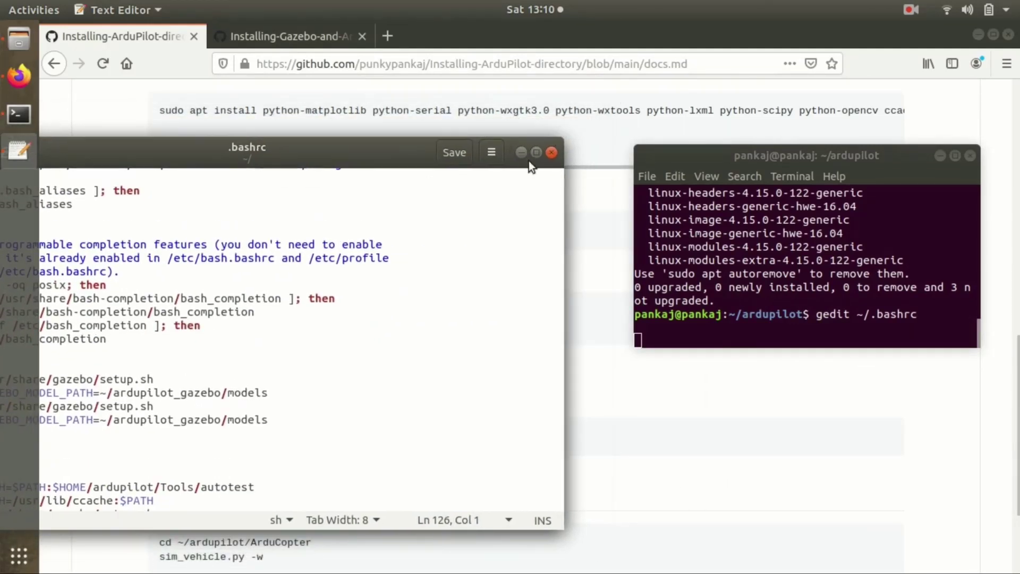
double_click(257, 145)
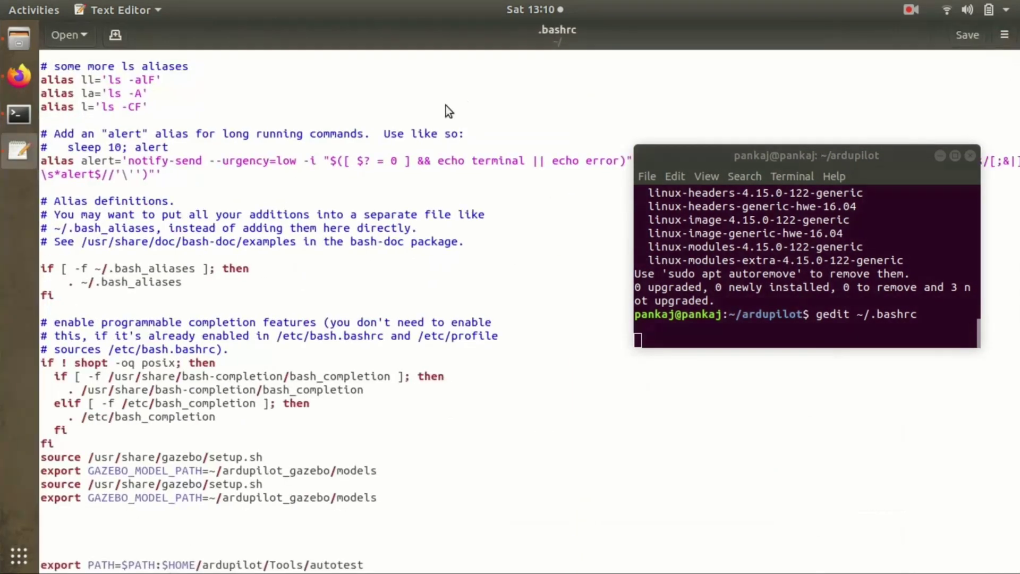
scroll(372, 404, down, 2)
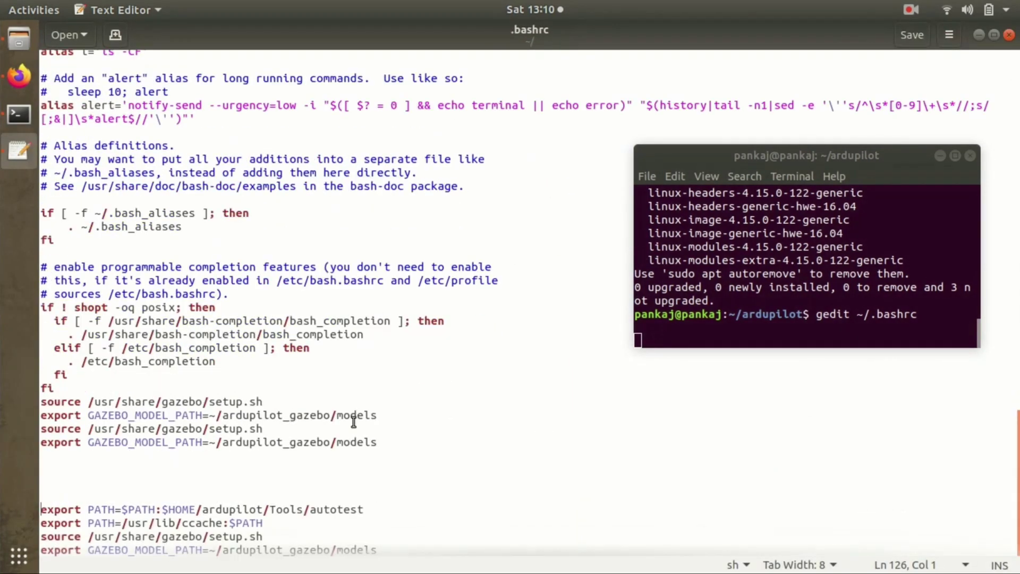
- Check the autotest and ccache export PATH lines at the end of .bashrc, then save and close the file
drag(94, 508, 40, 511)
drag(263, 523, 41, 509)
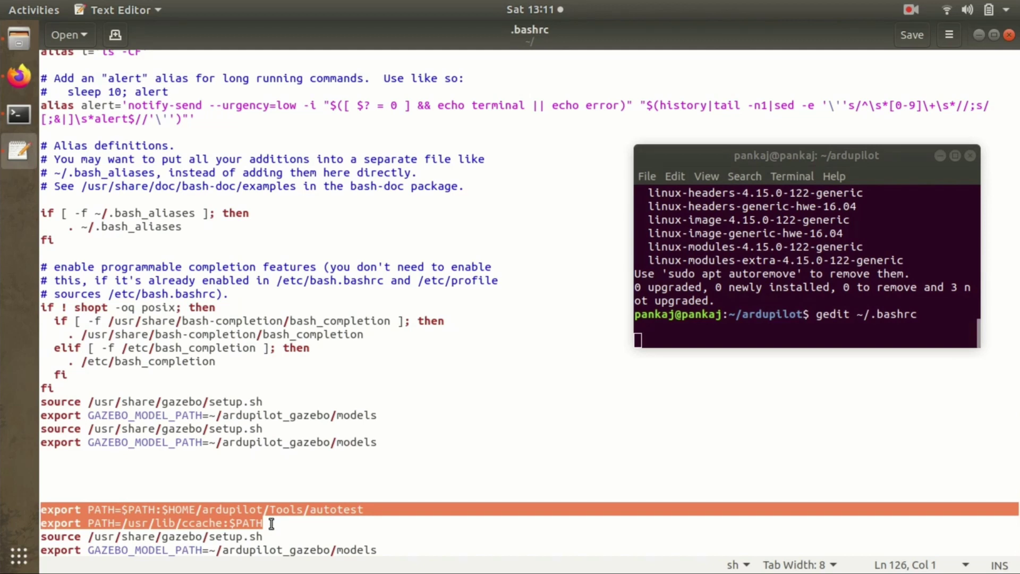
click(915, 35)
click(1009, 35)
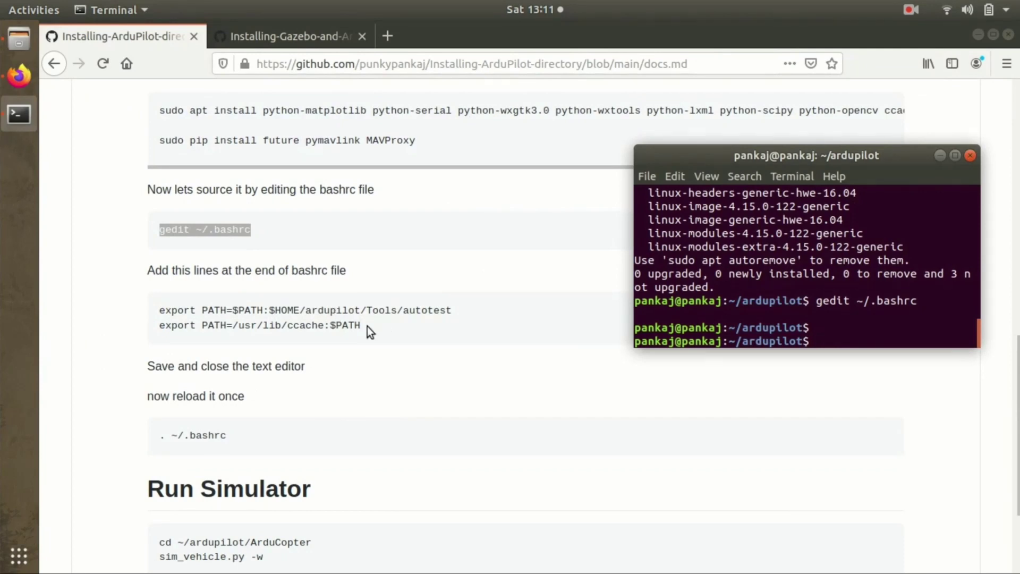
- Review the guide's export PATH lines, its . ~/.bashrc reload command and the Run Simulator commands
drag(368, 326, 136, 311)
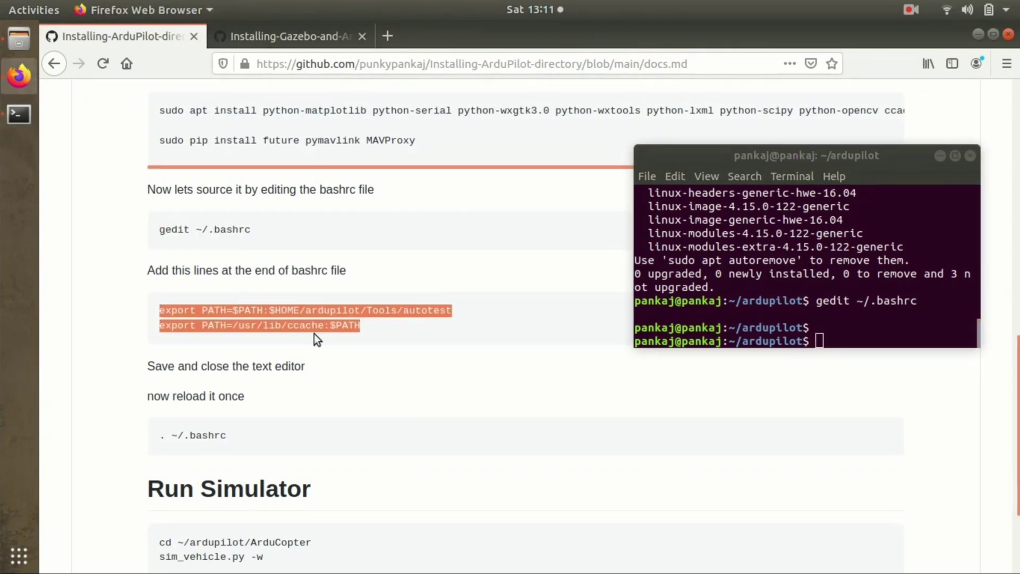
scroll(356, 389, down, 3)
drag(227, 350, 160, 343)
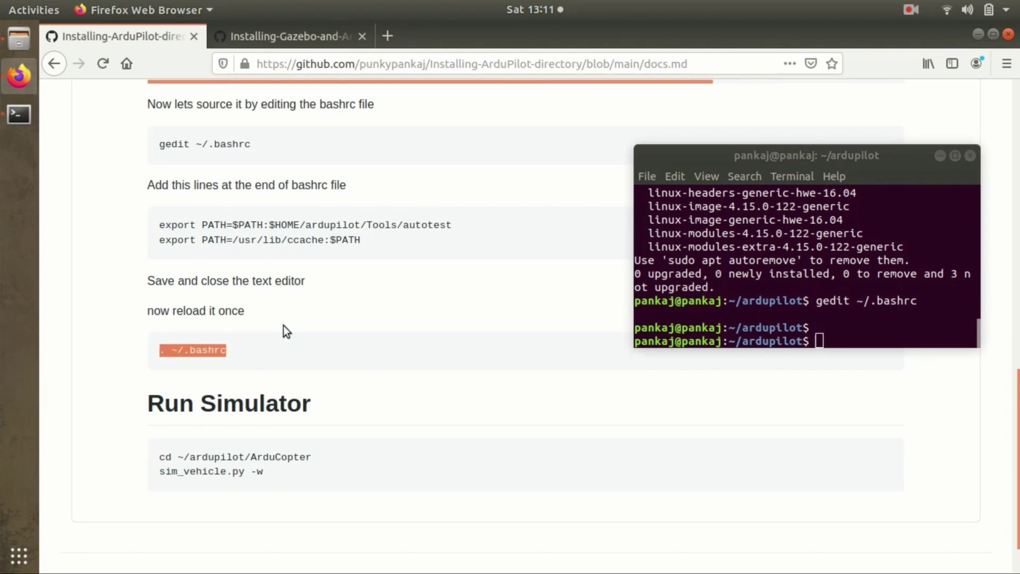
scroll(403, 342, down, 2)
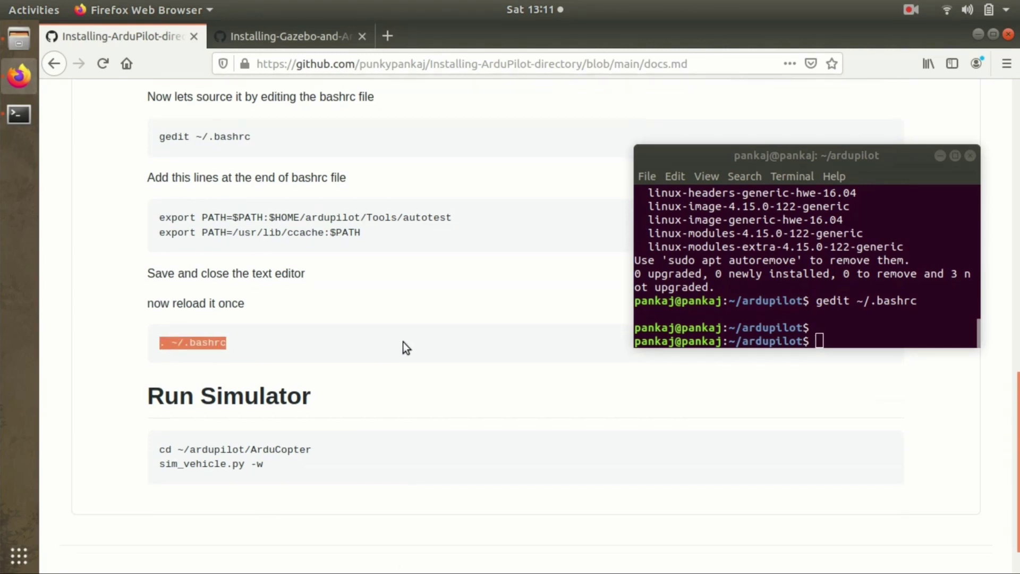
scroll(437, 360, down, 1)
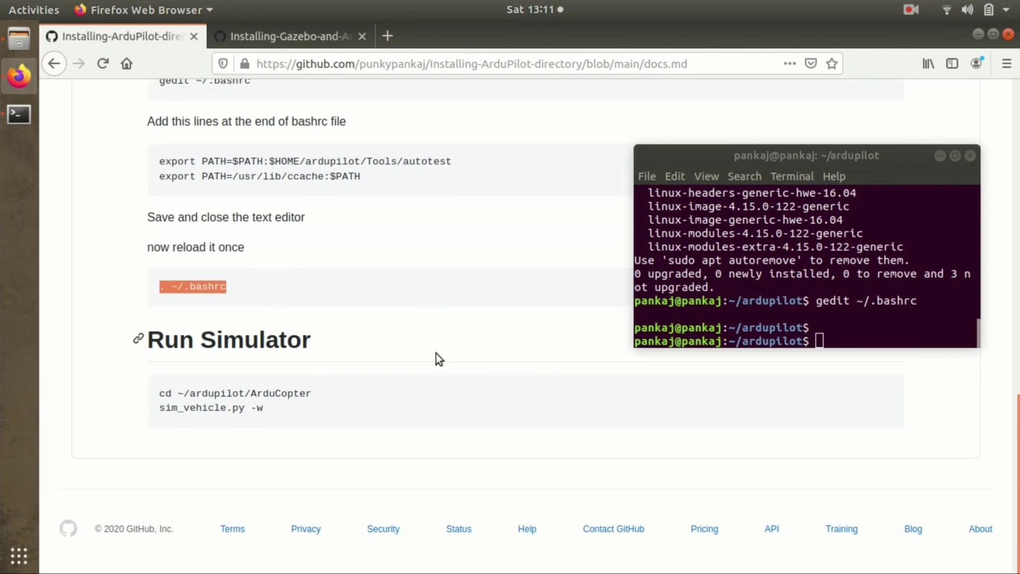
click(410, 334)
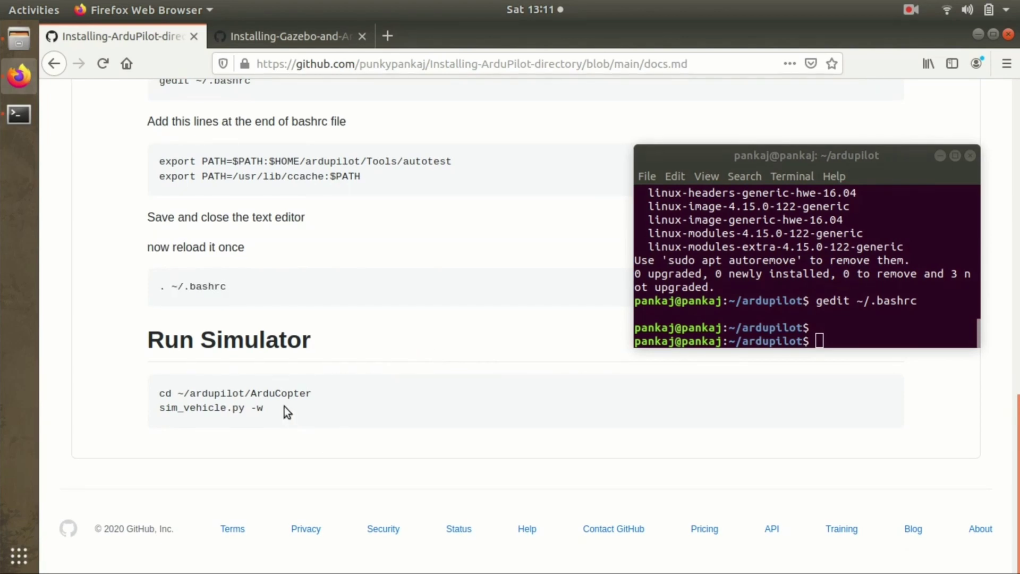
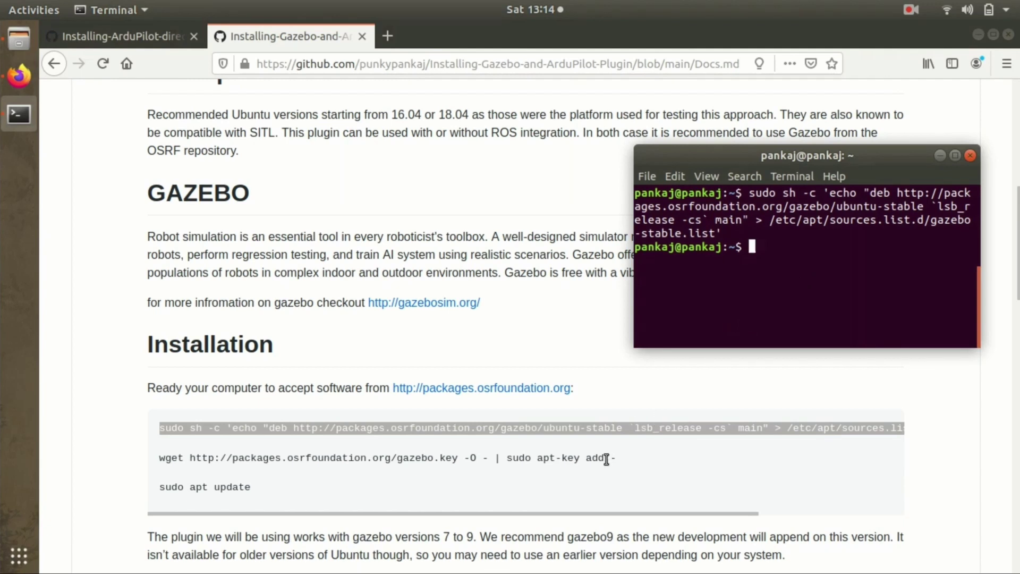
- Review the Gazebo guide's commands for adding the package key, updating apt and installing gazebo9 with libgazebo9-dev
triple_click(547, 461)
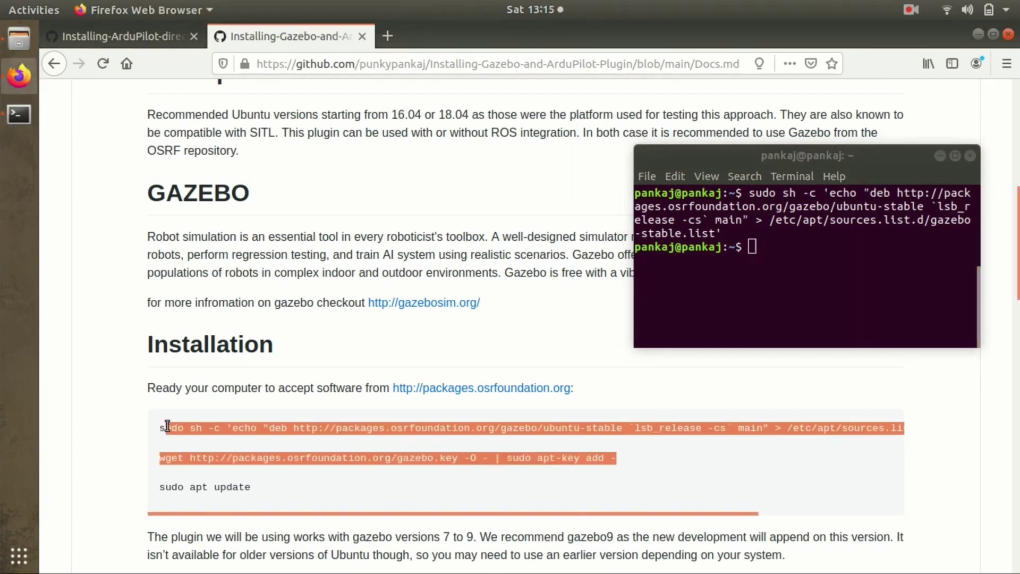
click(161, 456)
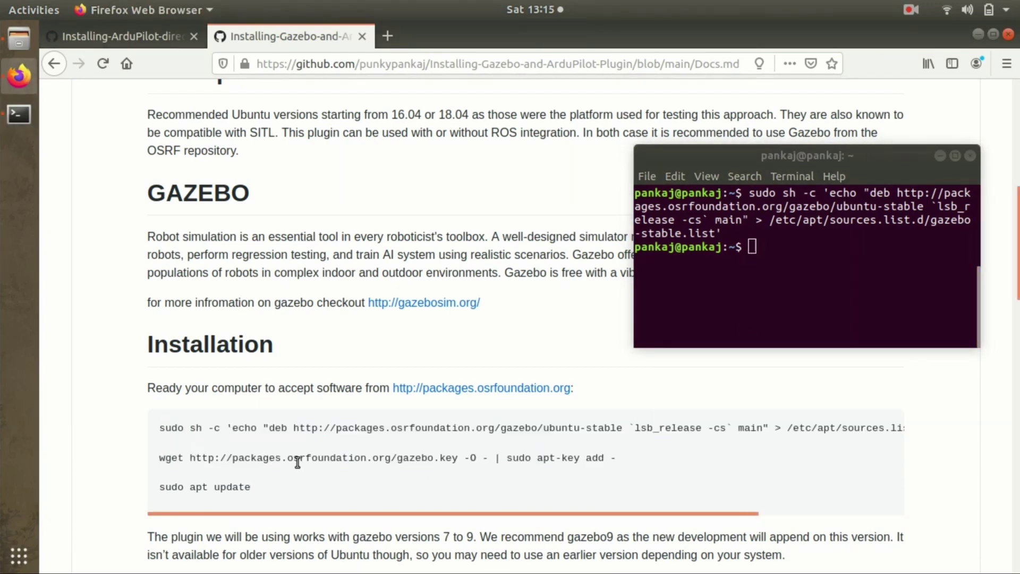
scroll(296, 460, down, 3)
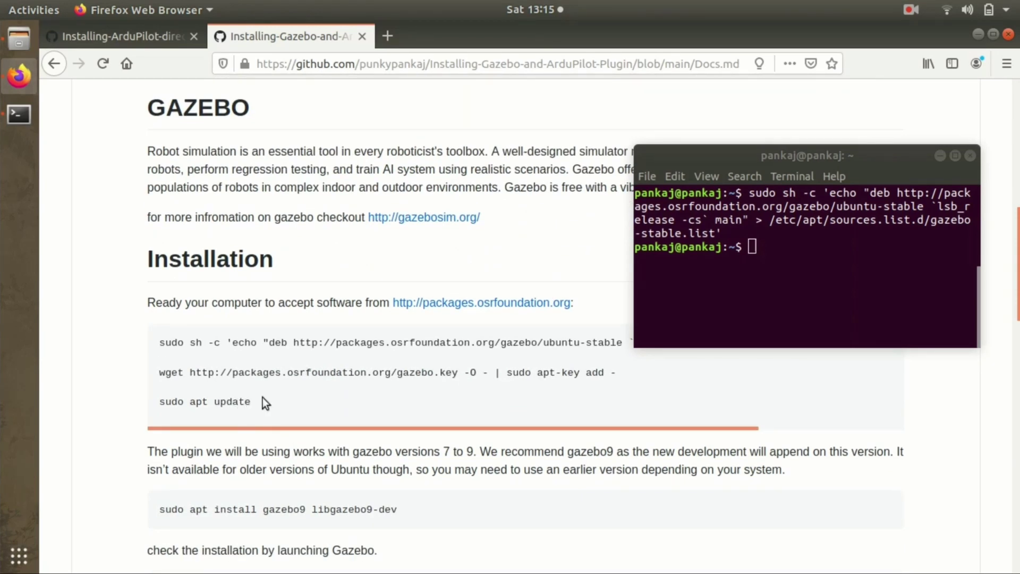
scroll(353, 365, down, 3)
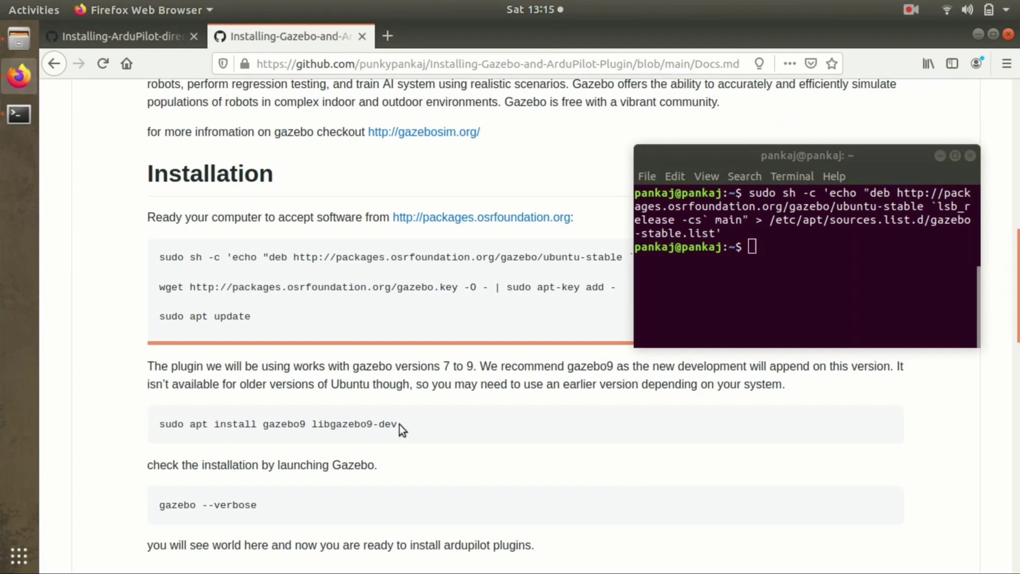
scroll(400, 424, down, 3)
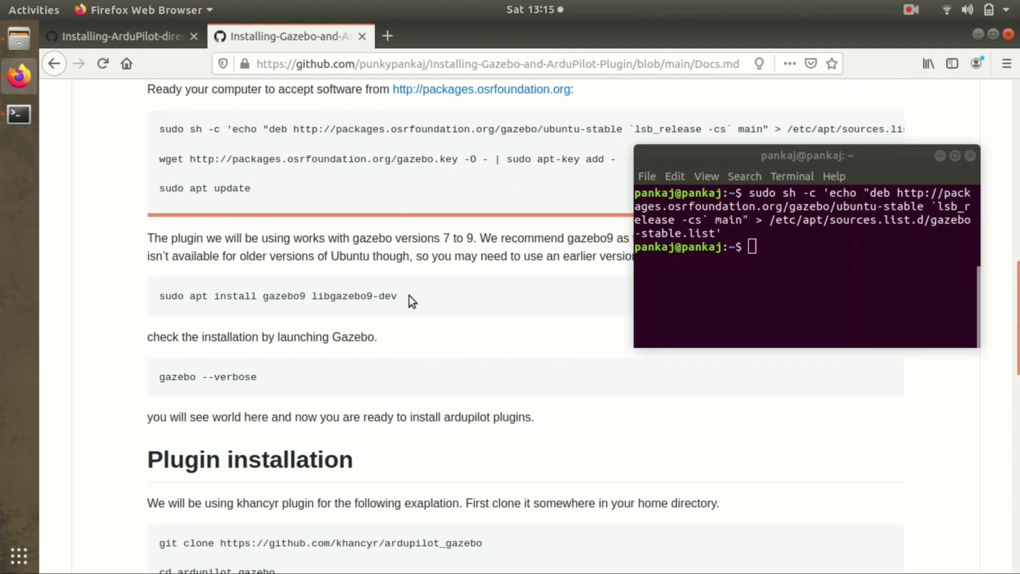
drag(408, 295, 155, 296)
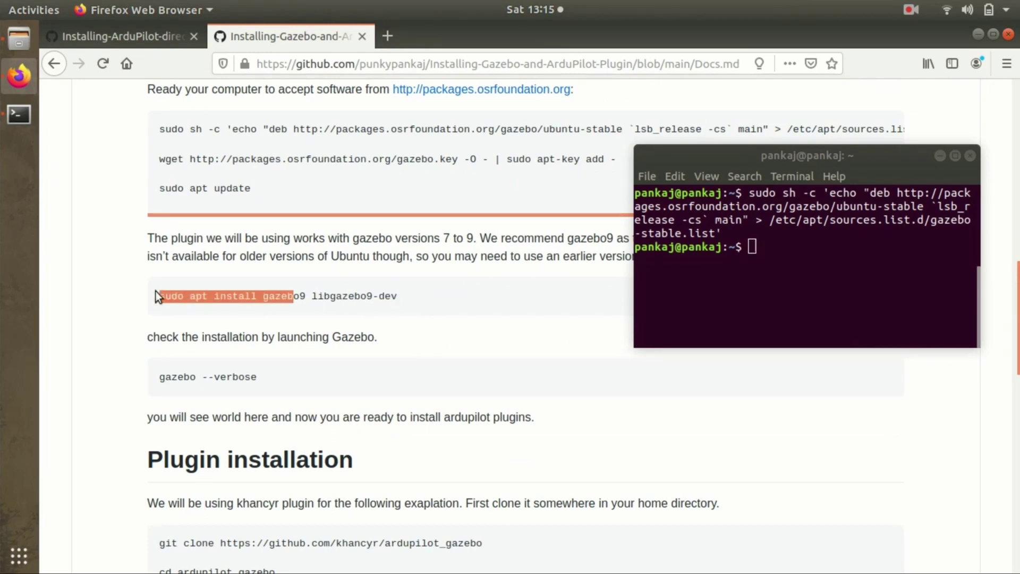
click(413, 301)
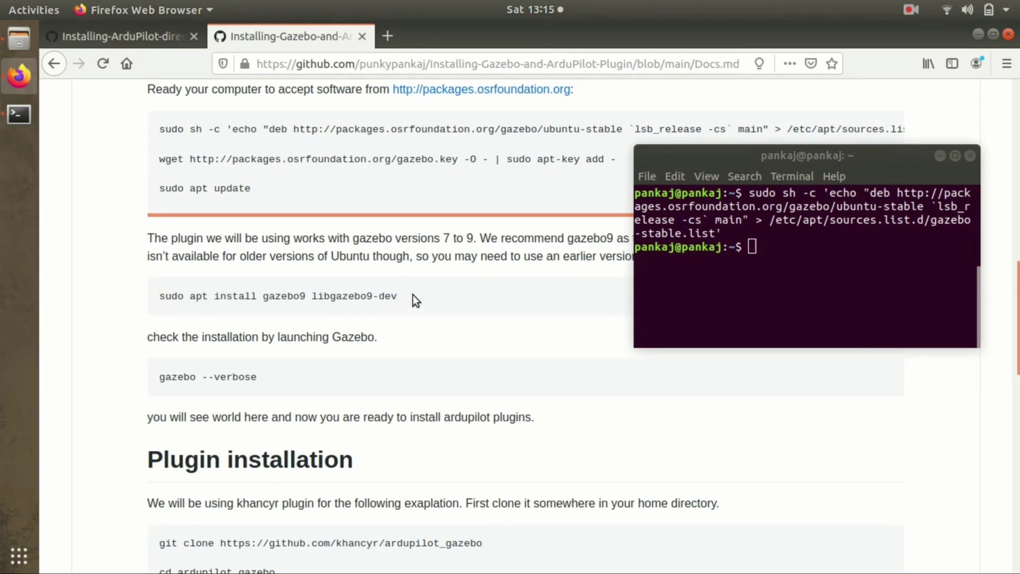
drag(343, 296, 159, 296)
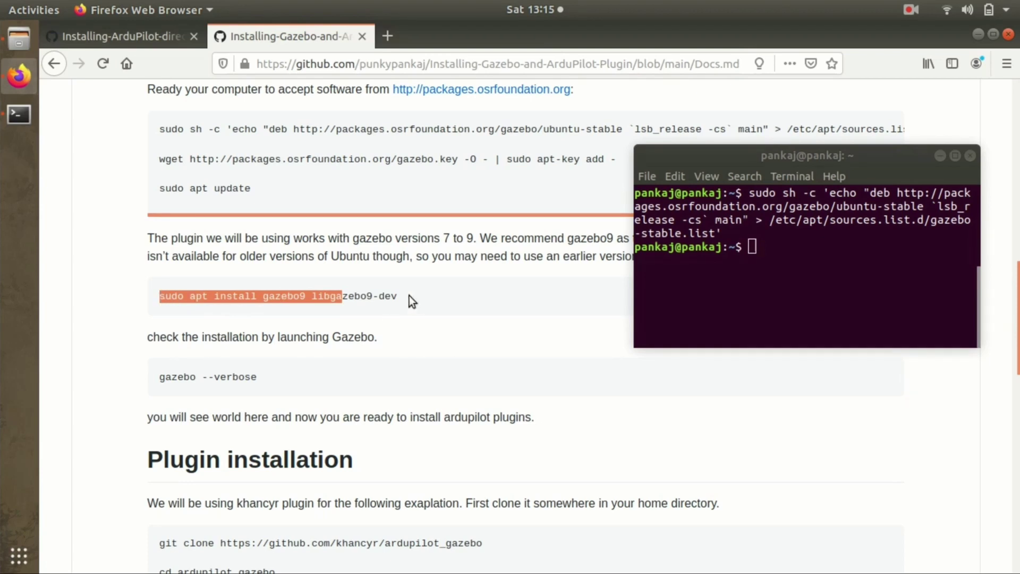
scroll(409, 295, down, 1)
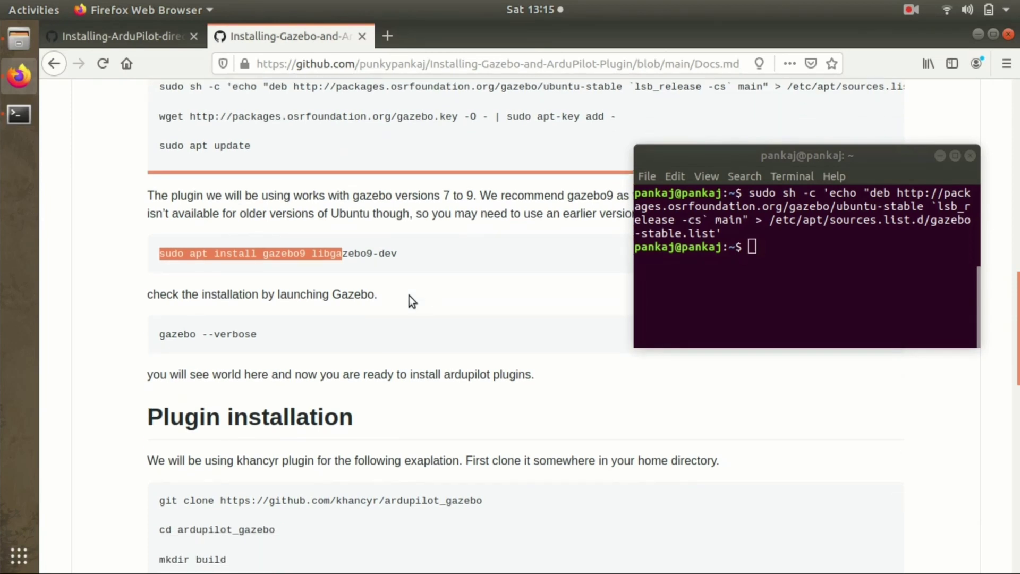
- Copy the gazebo --verbose command from the guide and run it in the terminal to launch Gazebo
drag(273, 341, 159, 342)
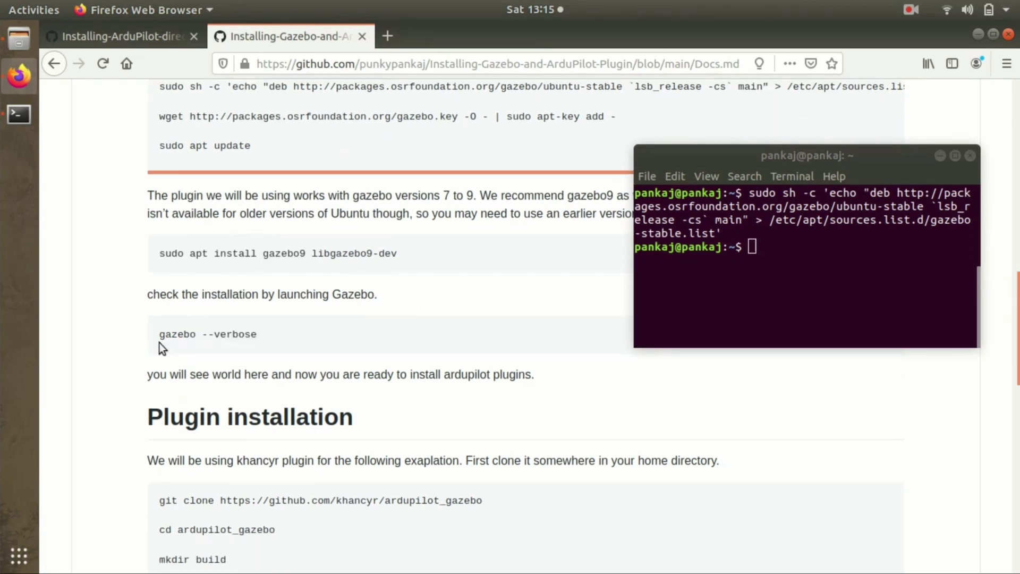
triple_click(159, 343)
key(super+c)
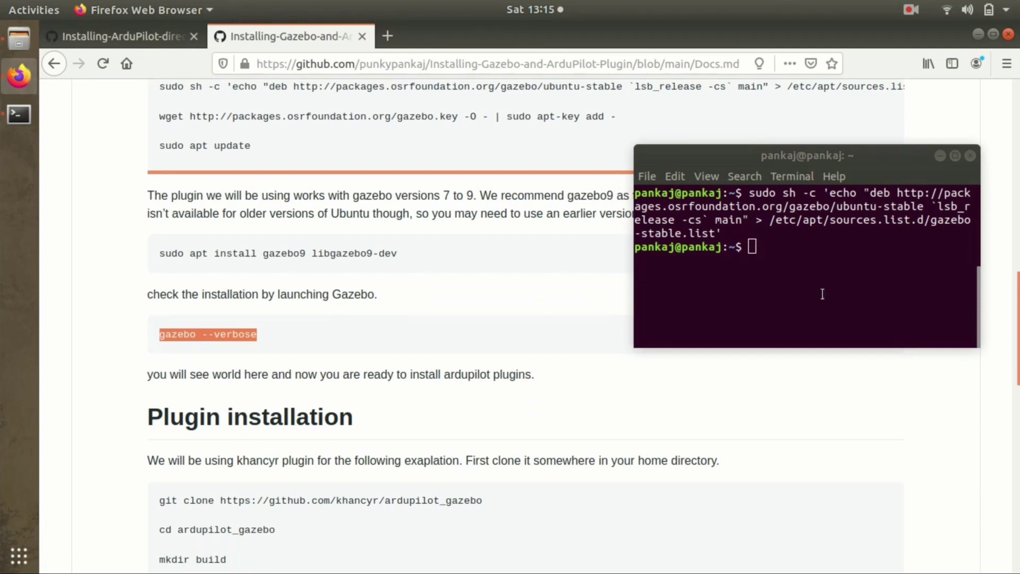
right_click(792, 234)
click(817, 274)
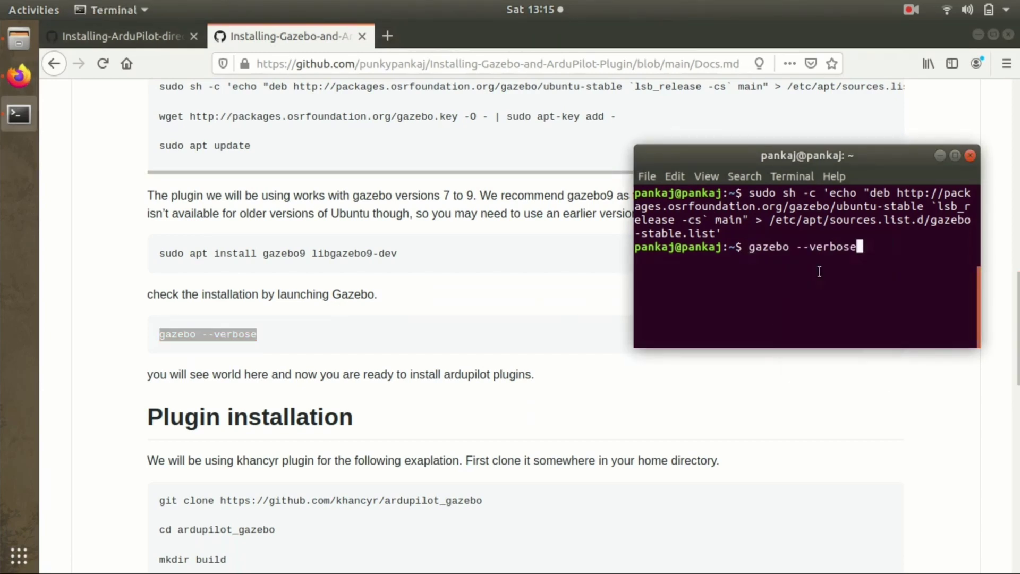
key(Return)
- Maximize the terminal to examine Gazebo's startup messages, then minimize it to return to the simulator
drag(794, 153, 823, 161)
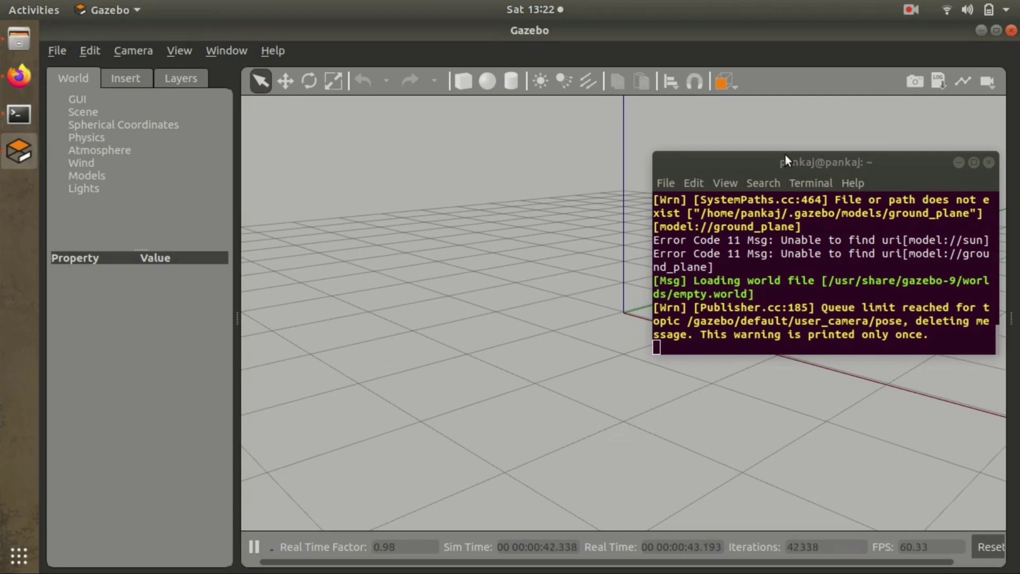
click(866, 314)
key(super+Up)
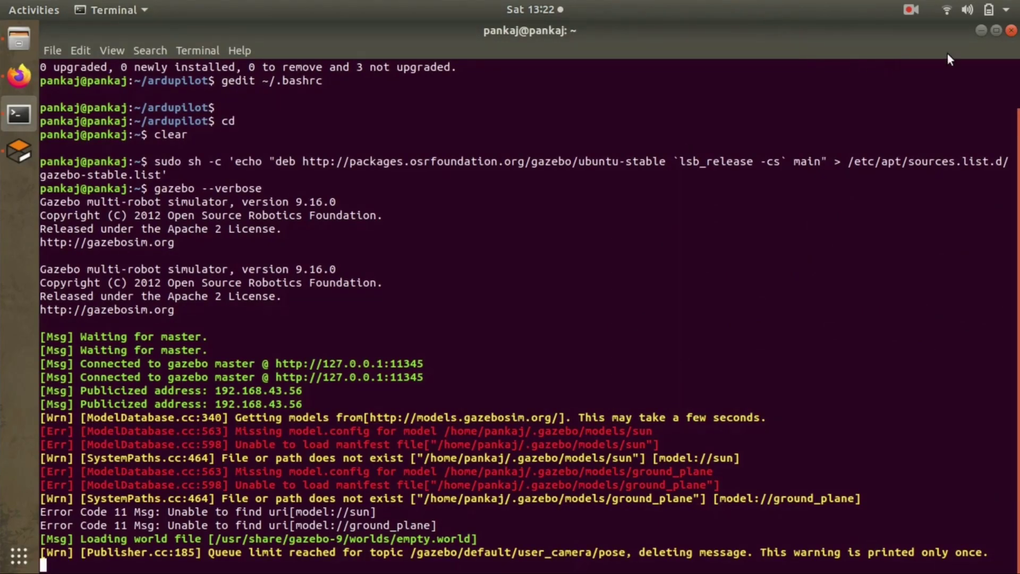
click(981, 30)
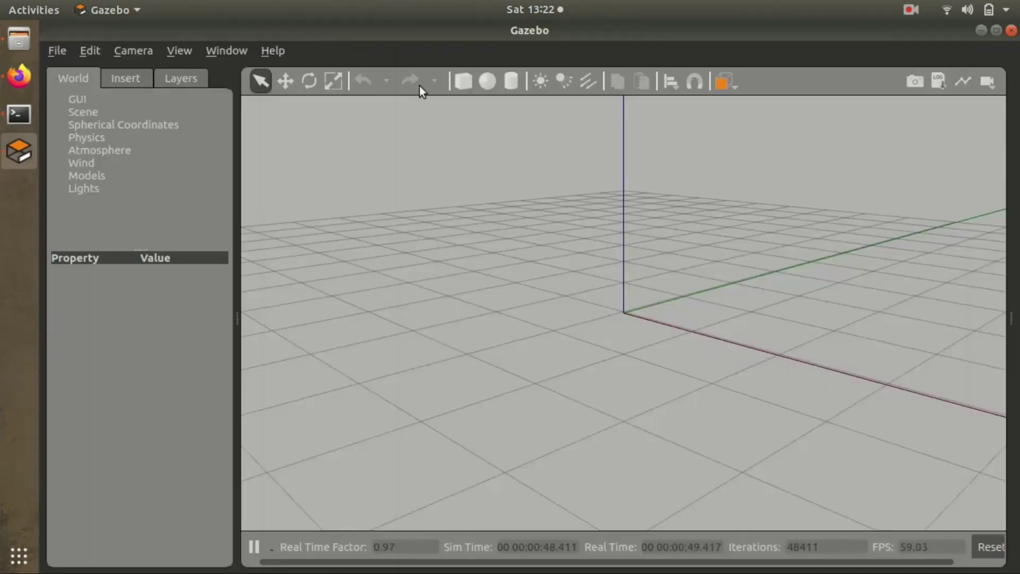
- Examine the empty Gazebo world from several angles and check the list of models available for insertion
scroll(726, 333, down, 8)
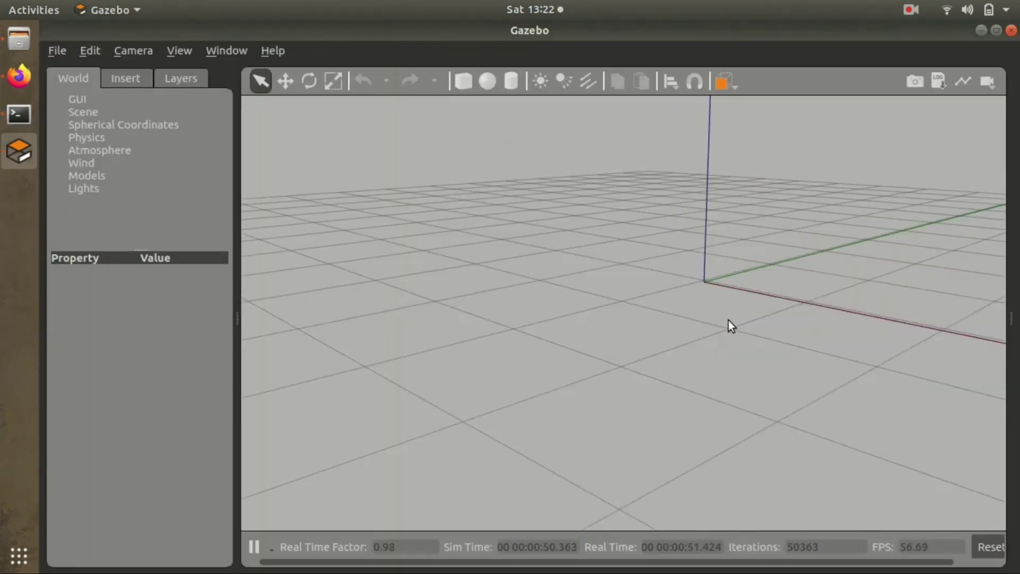
scroll(738, 316, down, 3)
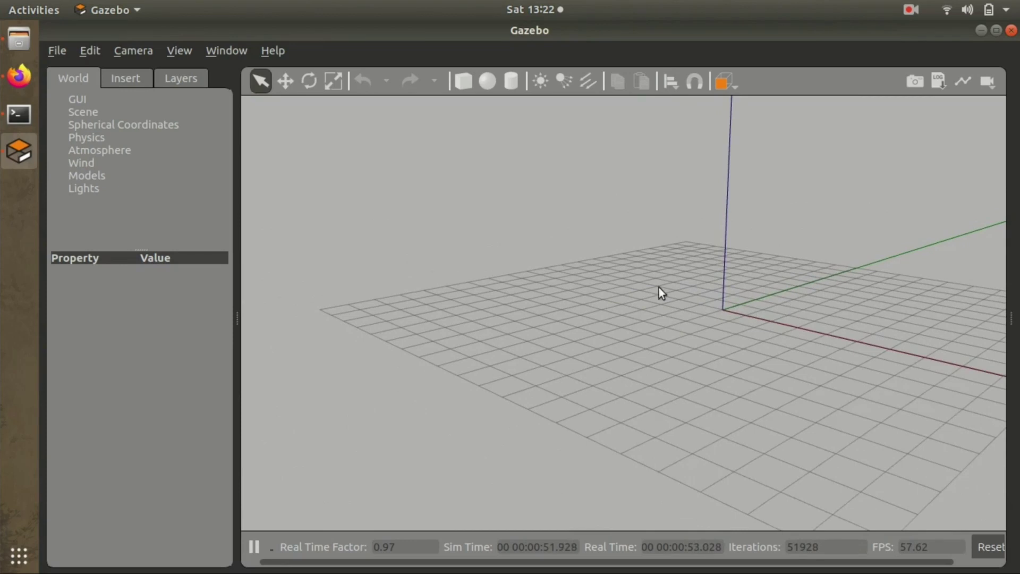
middle_drag(658, 287, 533, 353)
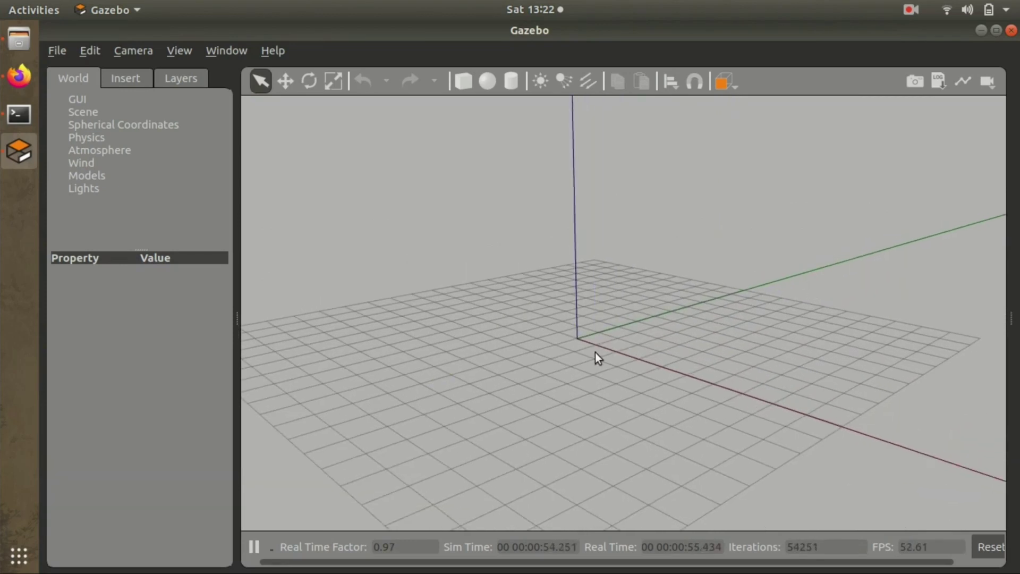
middle_drag(595, 352, 510, 298)
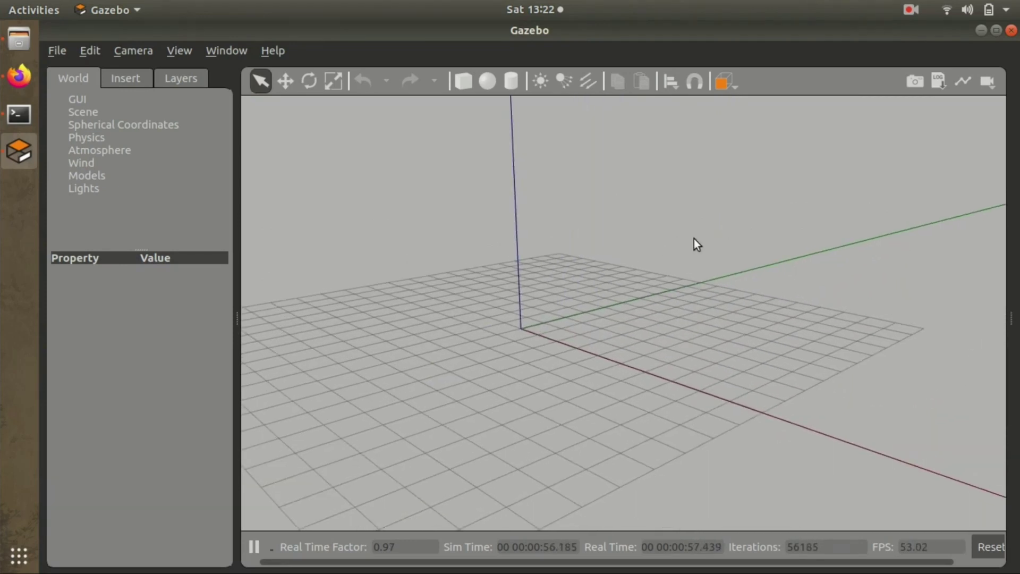
middle_drag(614, 253, 324, 221)
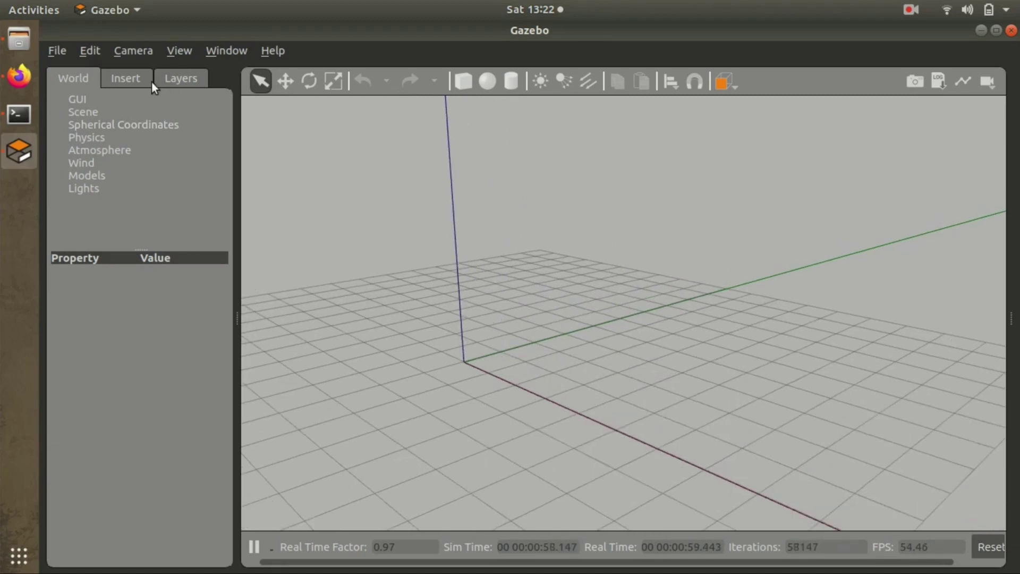
click(119, 80)
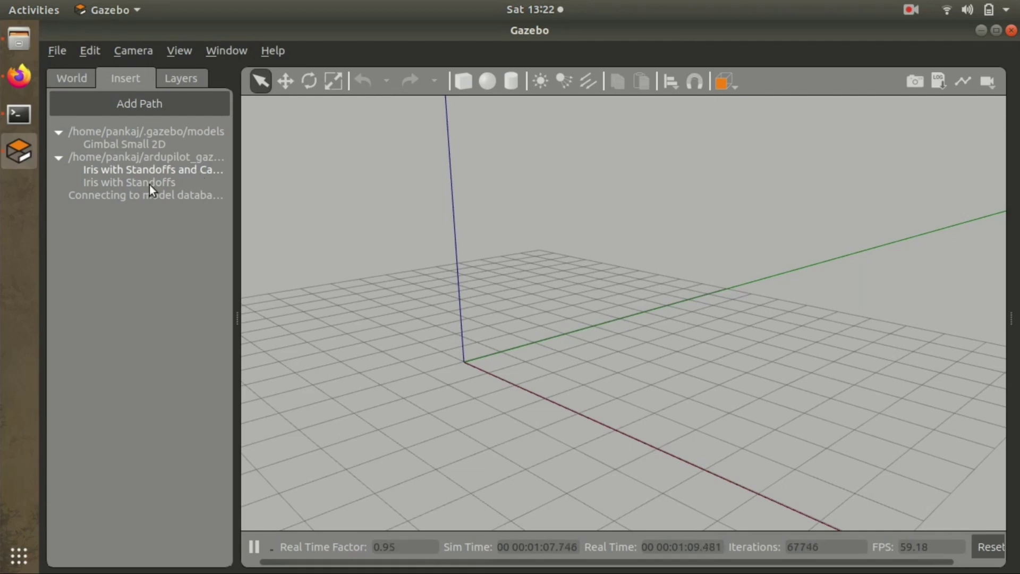
click(68, 79)
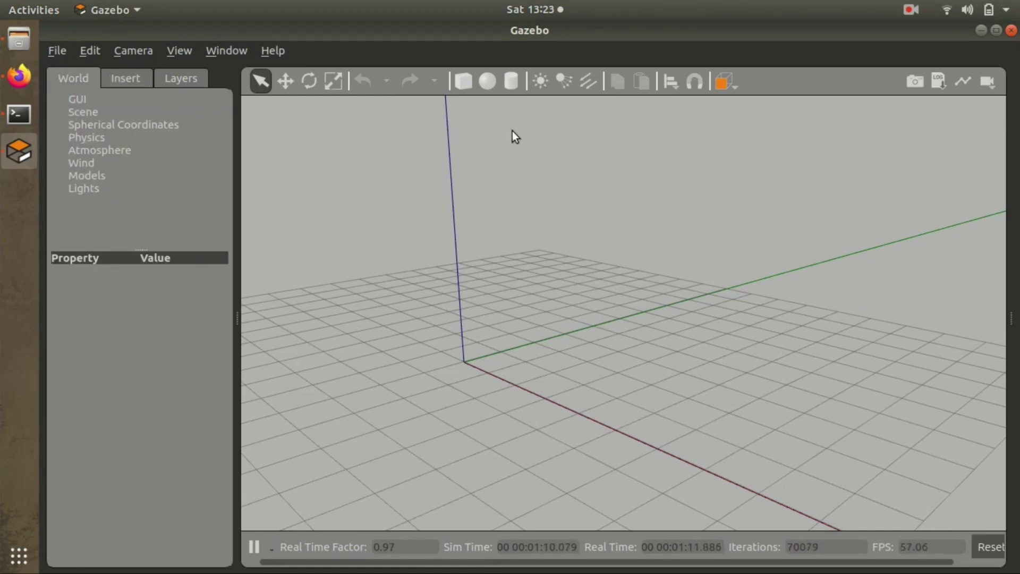
- Close Gazebo and bring the terminal back as a small window over the installation guide
click(1011, 30)
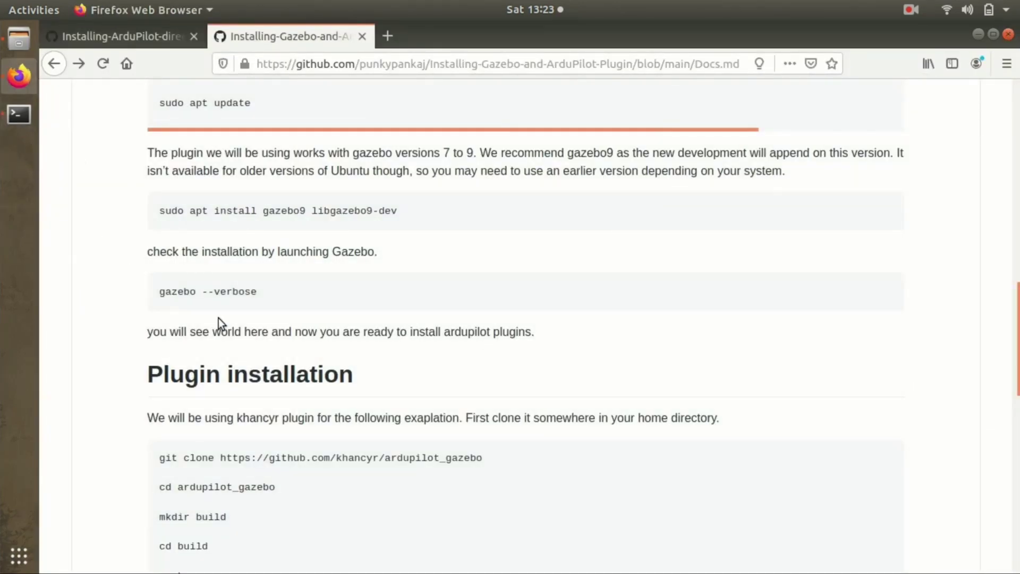
click(13, 123)
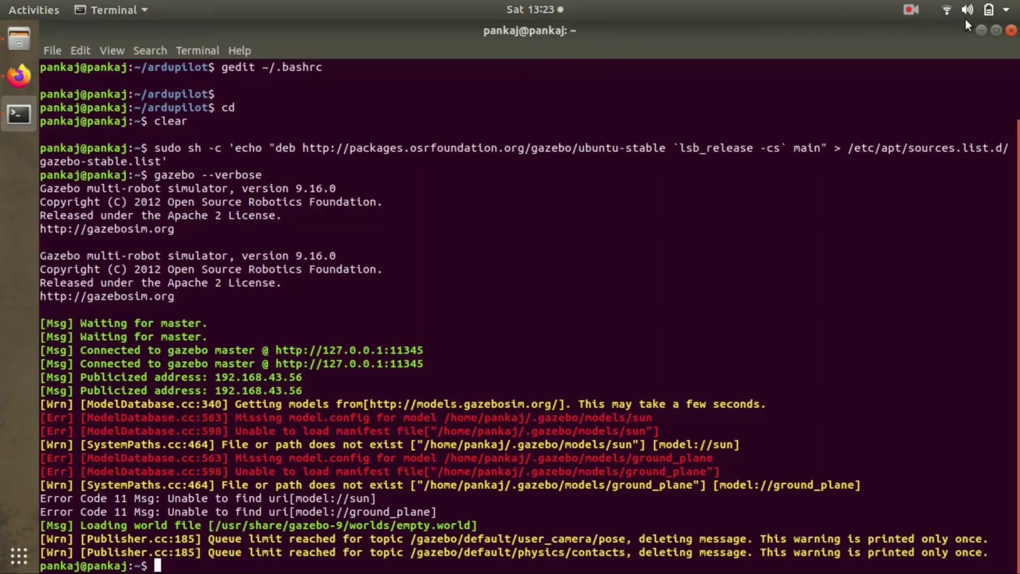
double_click(748, 42)
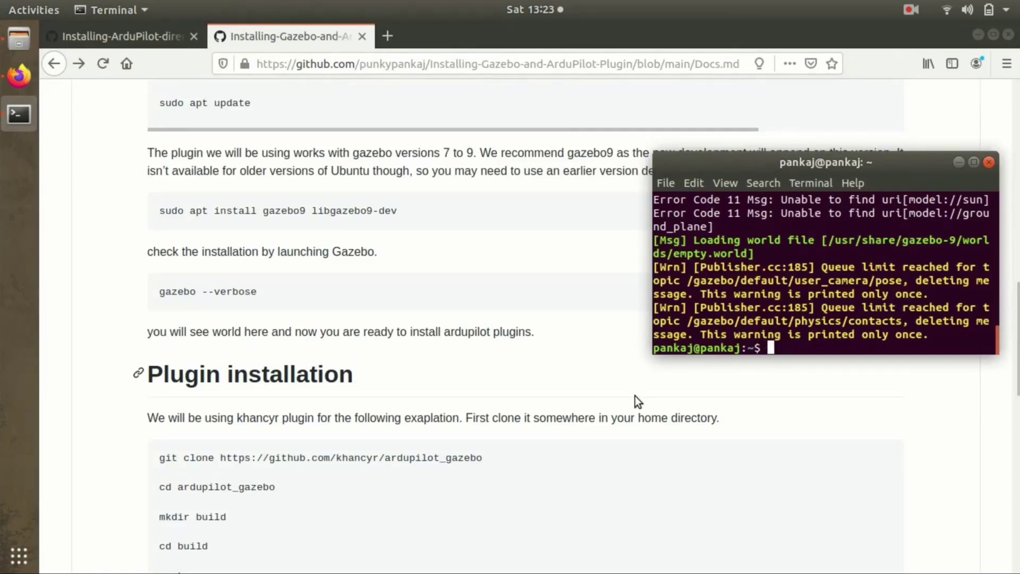
- Find the git clone command for ardupilot_gazebo in the guide and list the home directory to check for that folder
scroll(635, 397, down, 3)
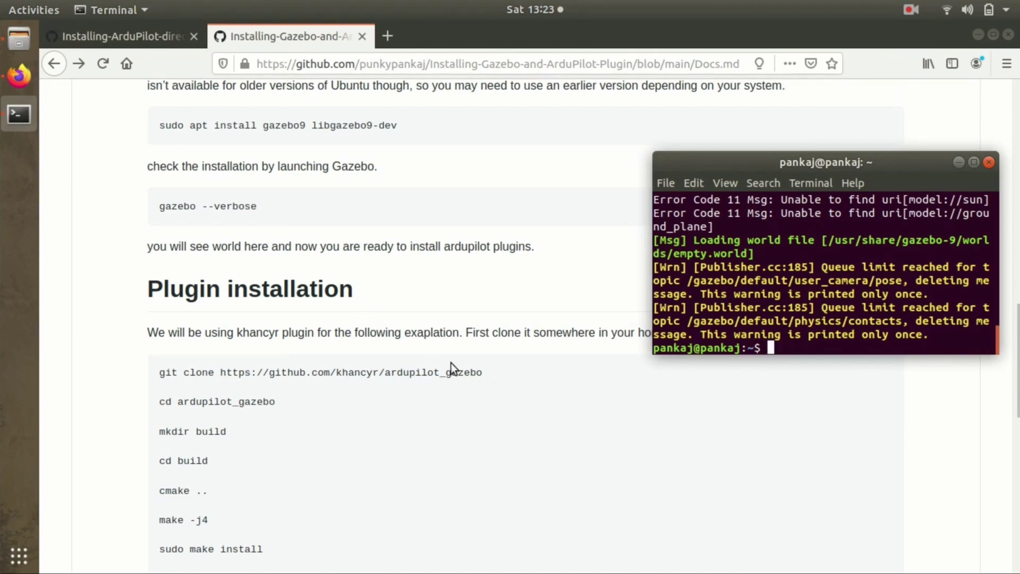
drag(492, 375, 314, 351)
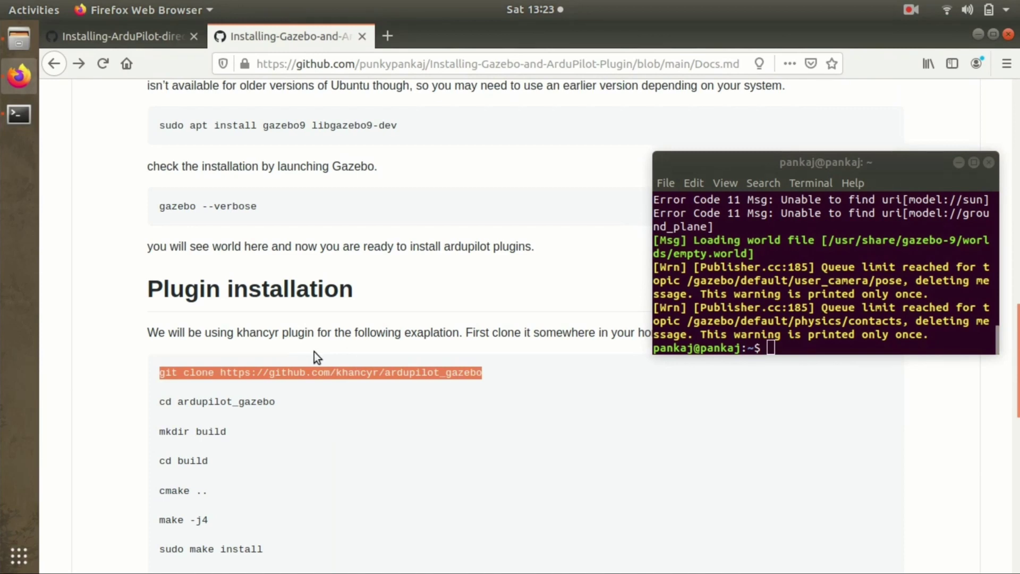
click(782, 347)
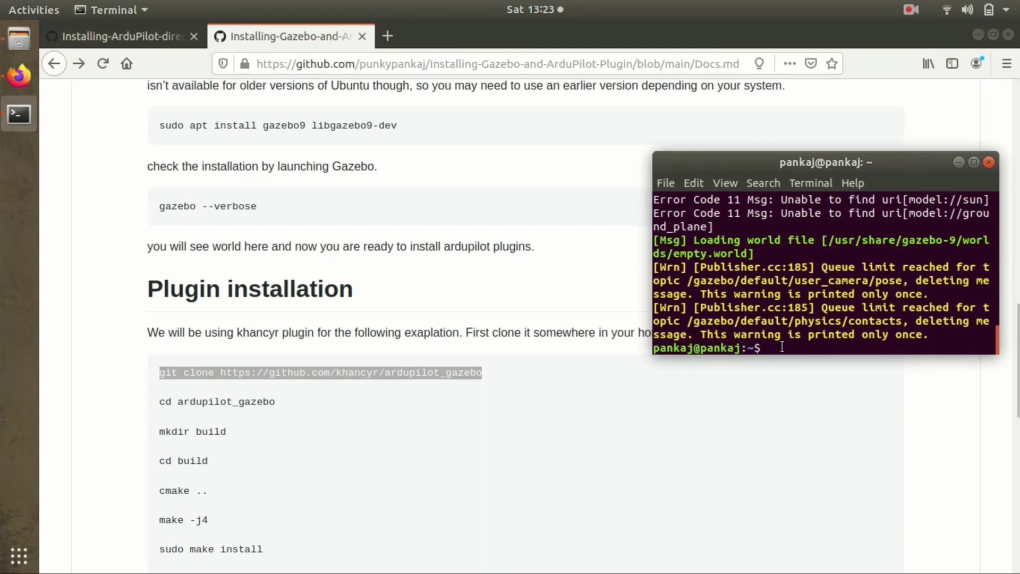
text(ls)
key(Return)
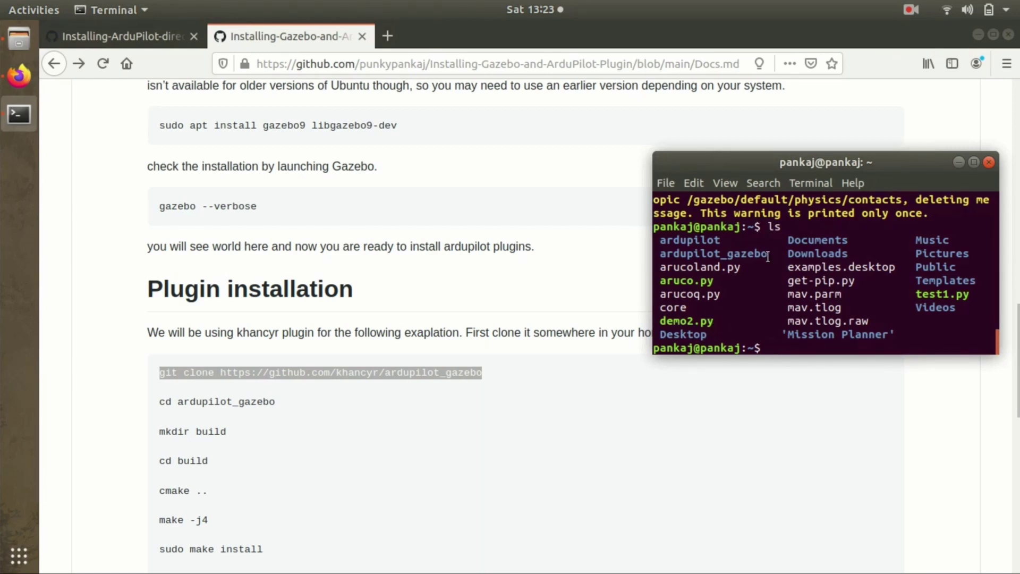
drag(771, 255, 681, 258)
double_click(681, 255)
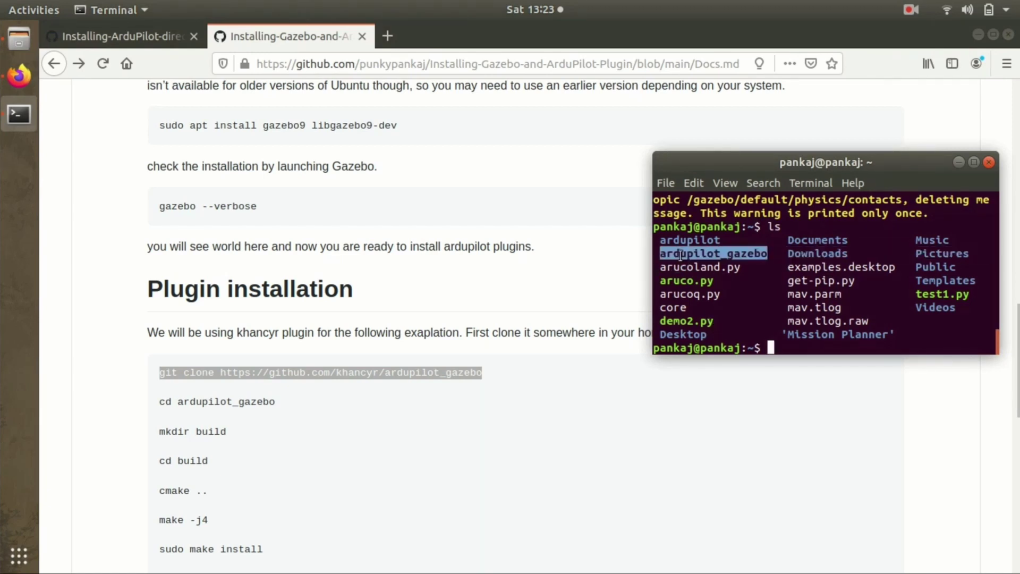
click(774, 314)
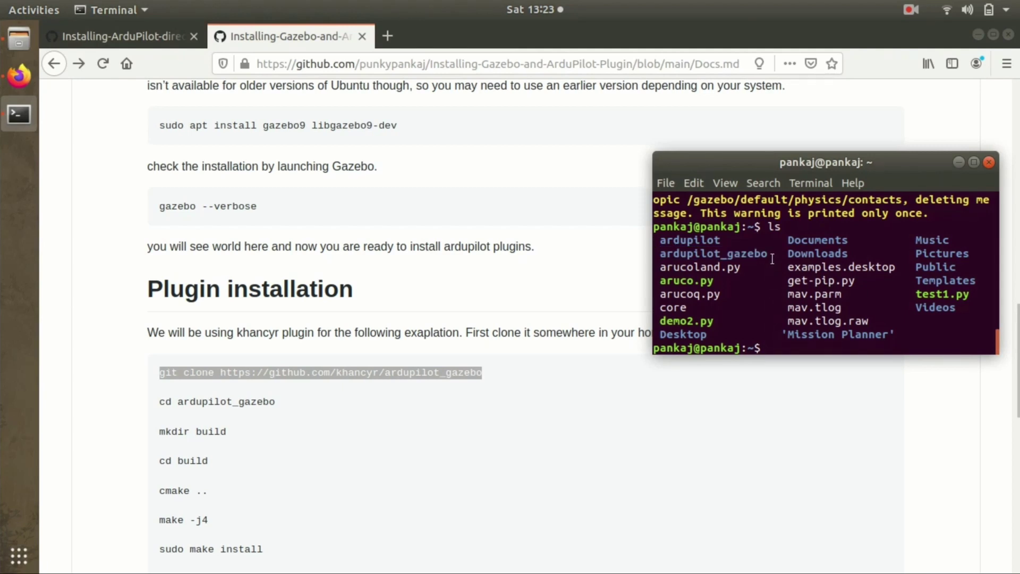
- Copy the ardupilot_gazebo folder name from the listing and change the terminal into that directory
drag(775, 255, 655, 256)
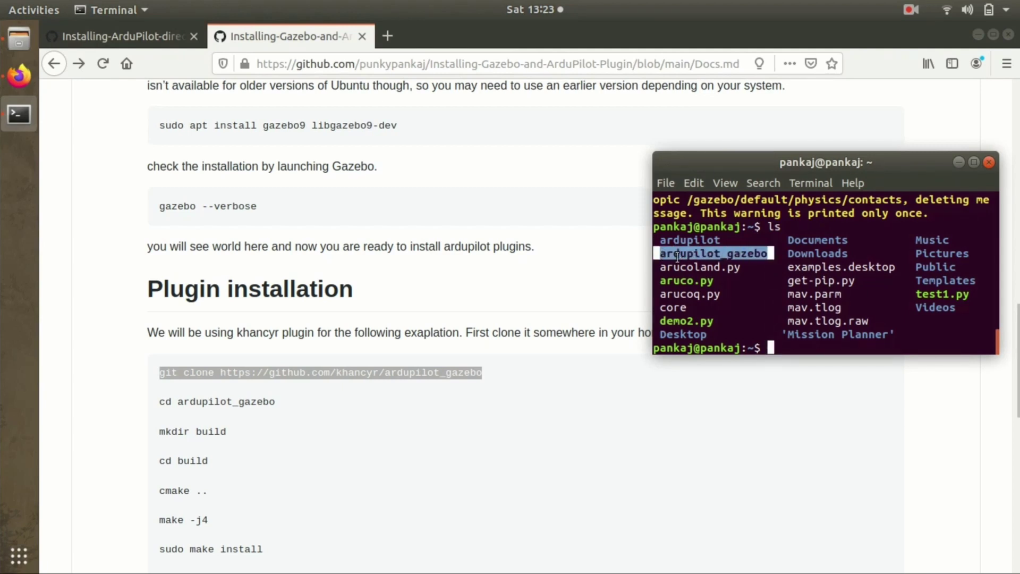
right_click(677, 256)
click(700, 265)
click(785, 353)
text(cd)
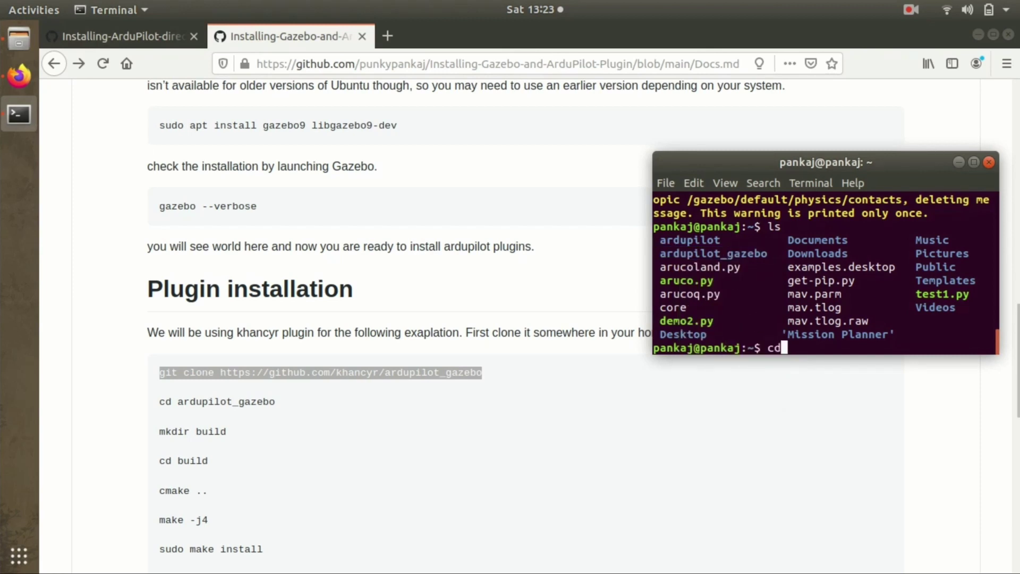
right_click(789, 348)
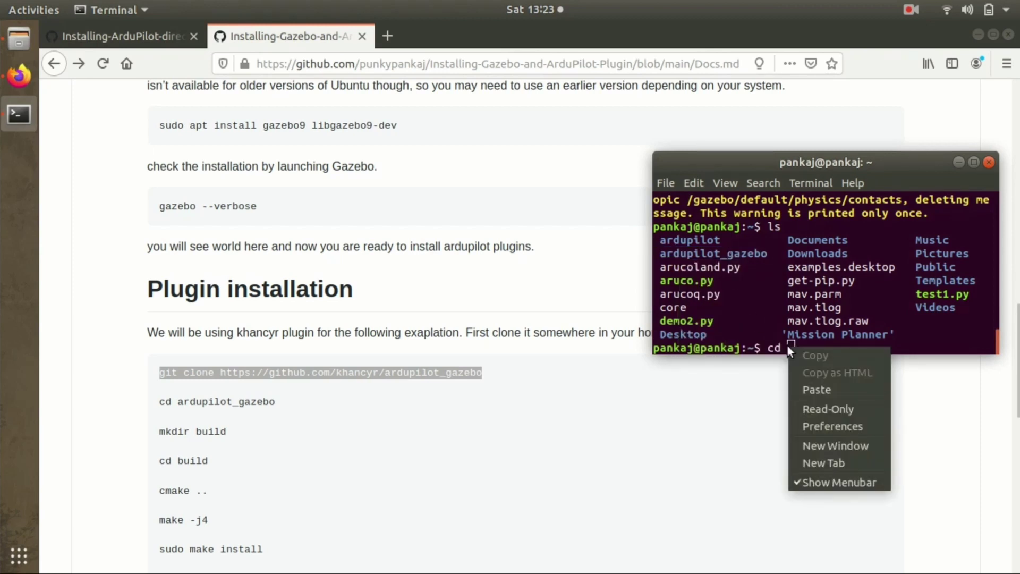
click(805, 385)
key(Return)
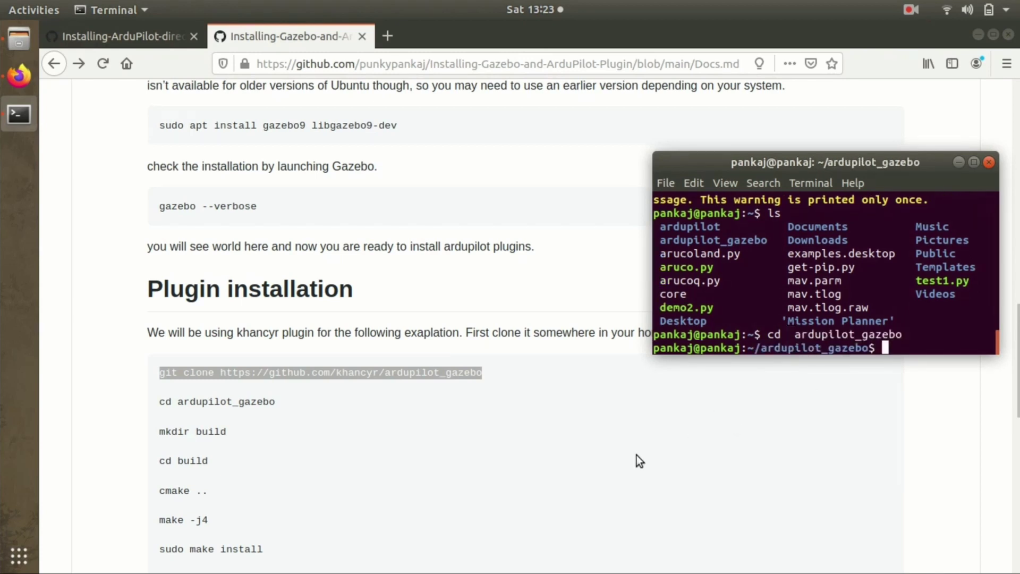
- List the contents of the ardupilot_gazebo folder and change into its build directory
scroll(478, 441, down, 5)
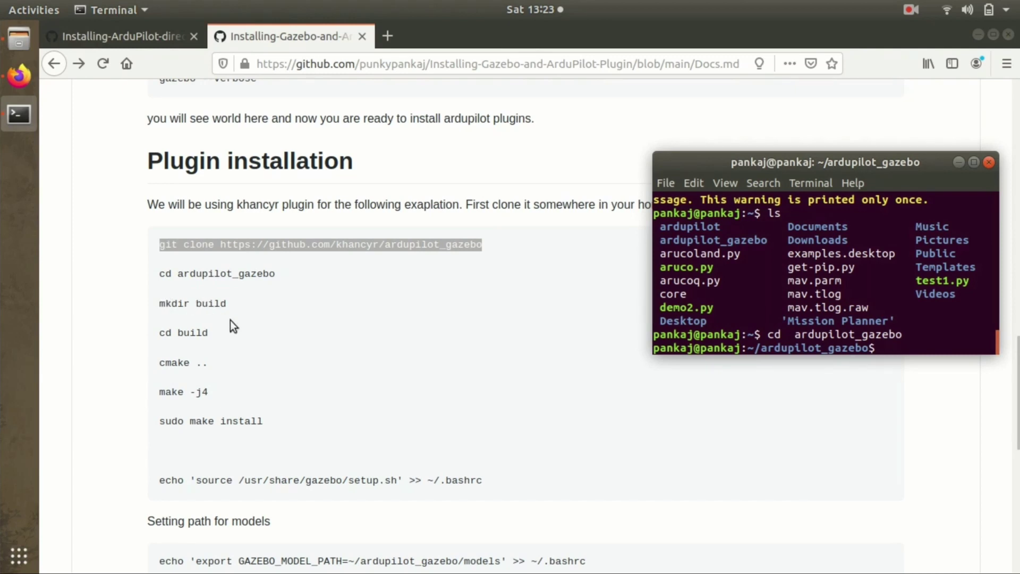
text(ls)
key(Return)
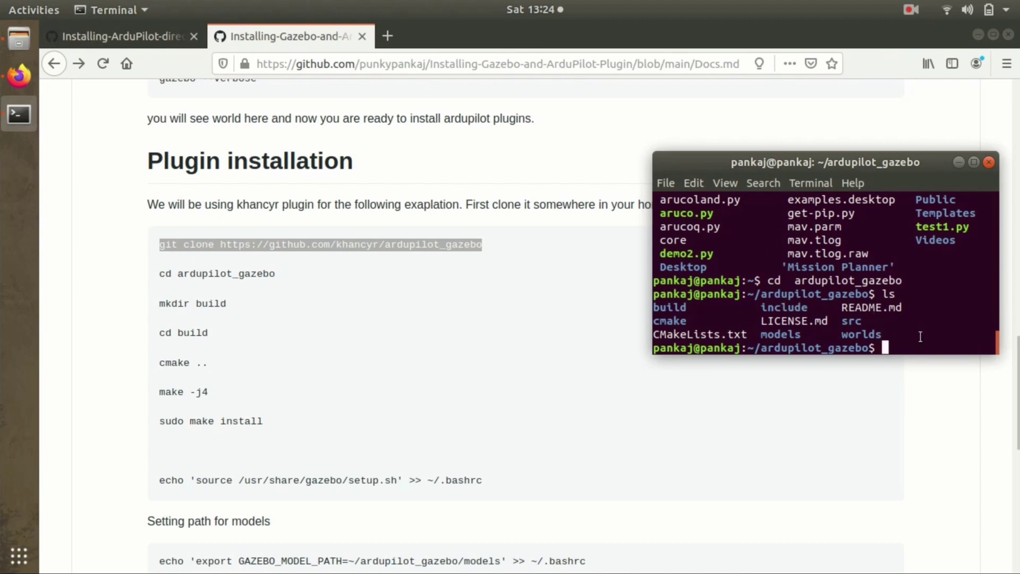
text(cd build)
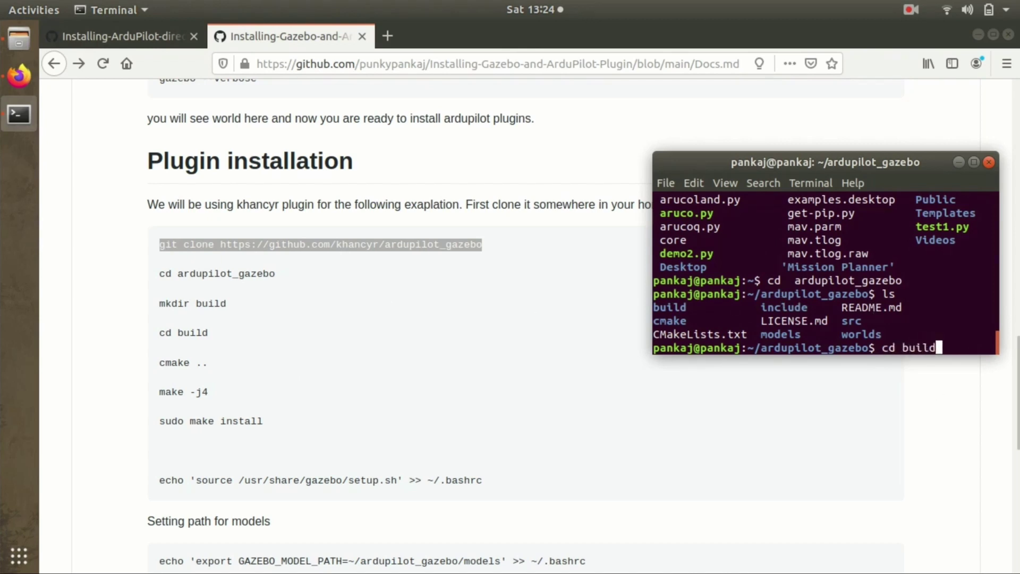
key(Return)
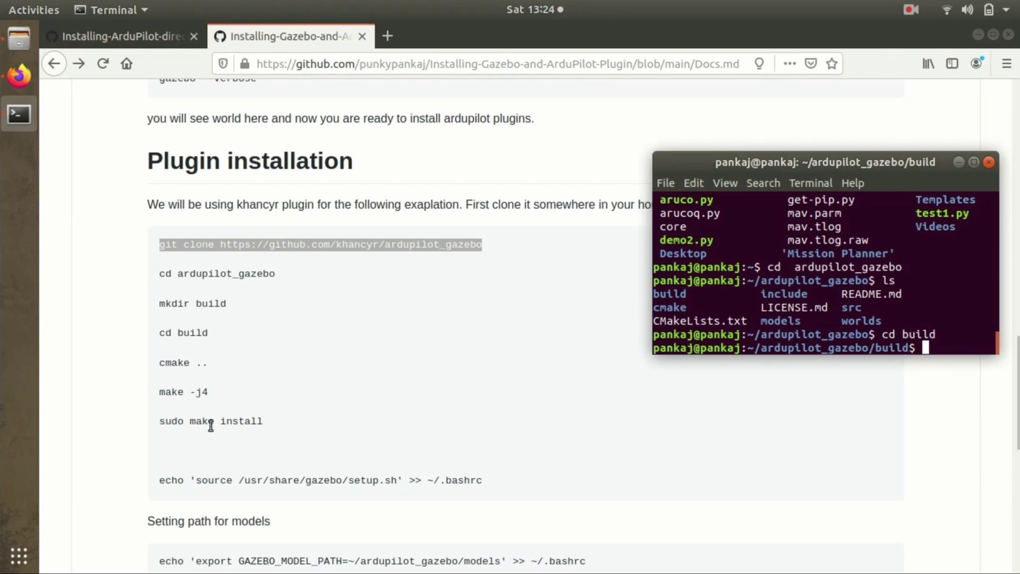
- Review the guide's remaining build commands and highlight the echo 'source /usr/share/gazebo/setup.sh' >> ~/.bashrc line
scroll(307, 432, down, 3)
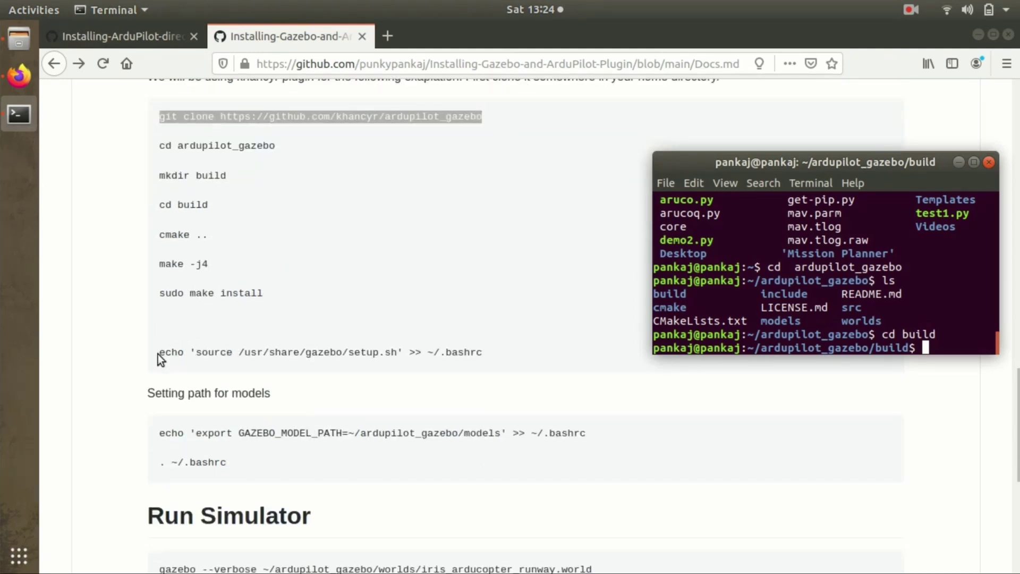
drag(158, 354, 502, 362)
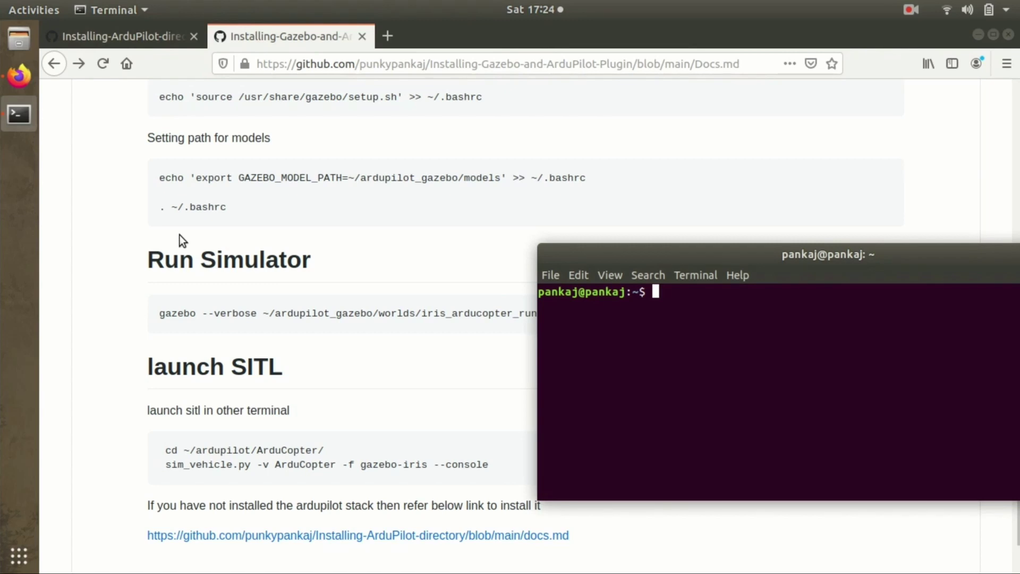
- Run python aruco.py from the home directory in the terminal
text(python aruco.py)
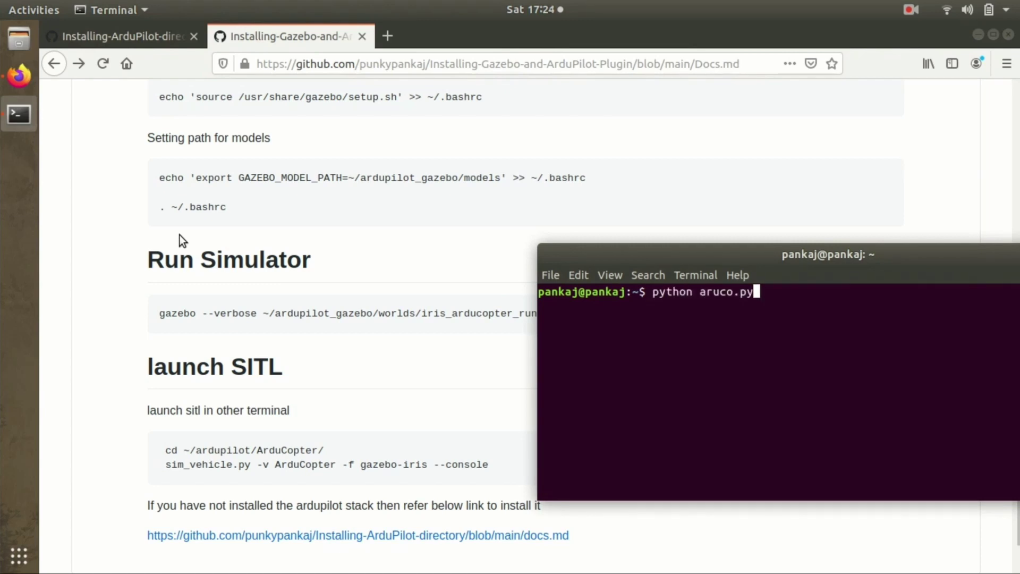
key(Return)
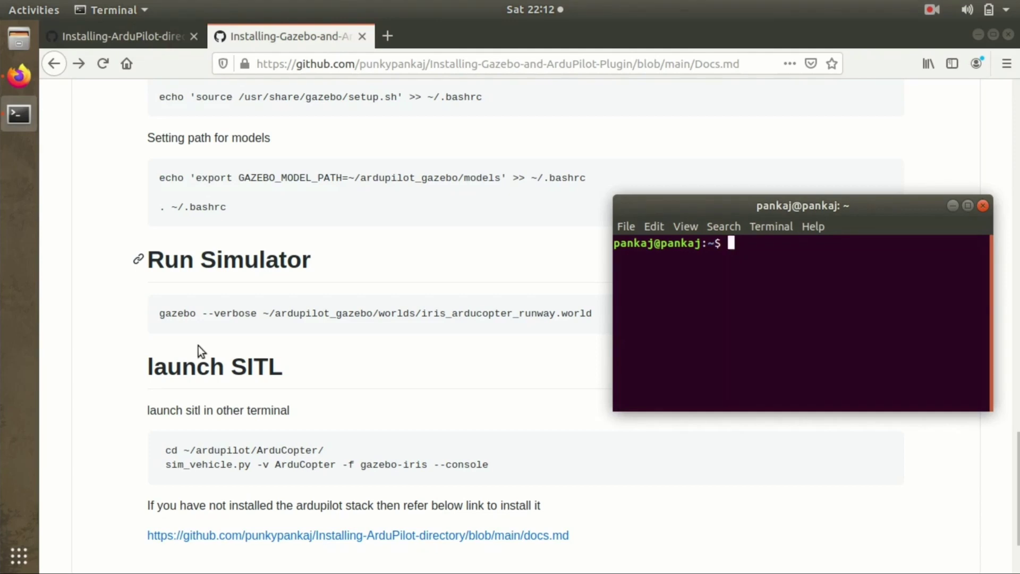
- Copy the guide's gazebo --verbose ~/ardupilot_gazebo/worlds/iris_arducopter_runway.world command and run it in the terminal
double_click(293, 315)
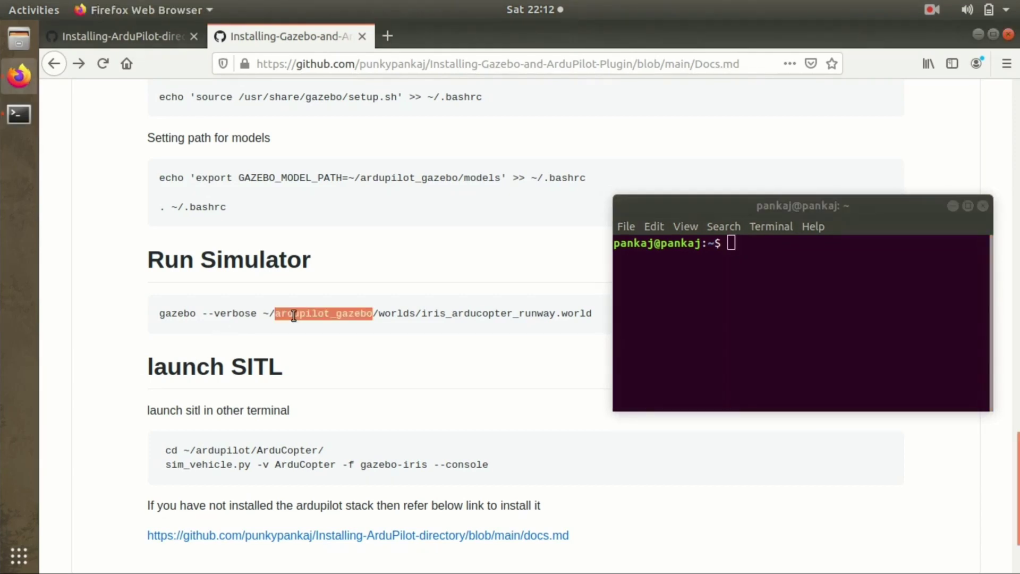
triple_click(294, 316)
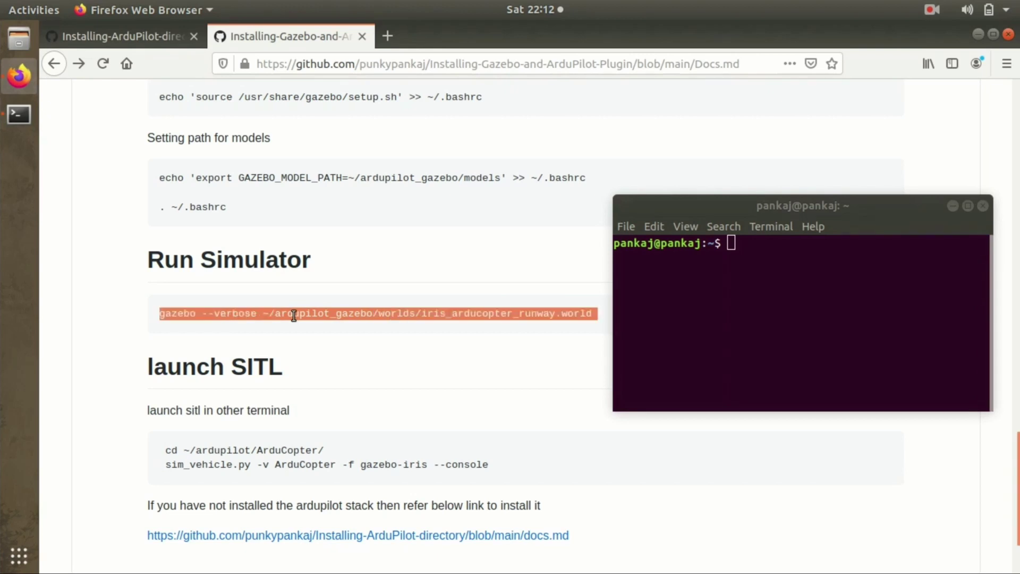
click(689, 264)
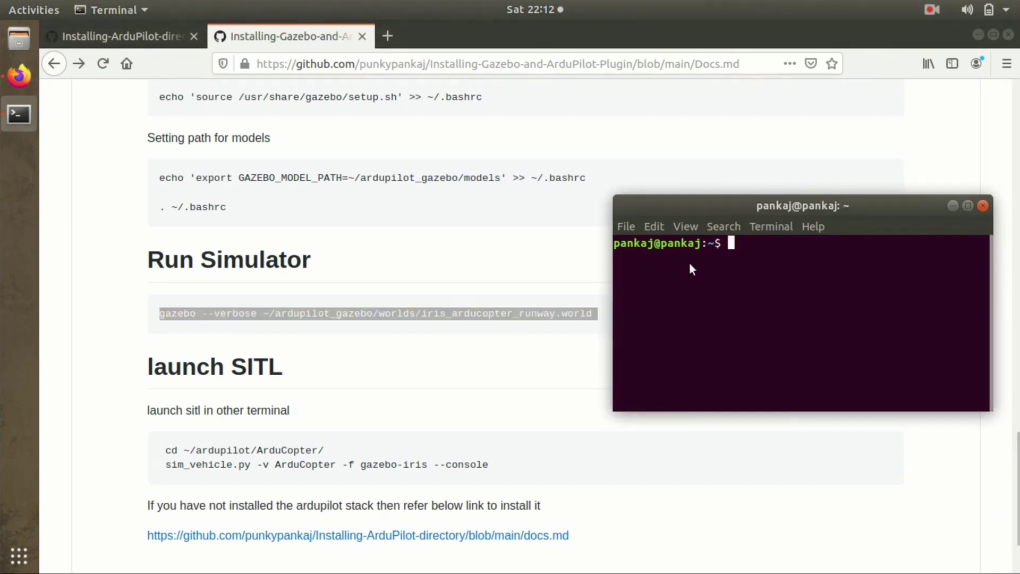
right_click(685, 264)
click(709, 307)
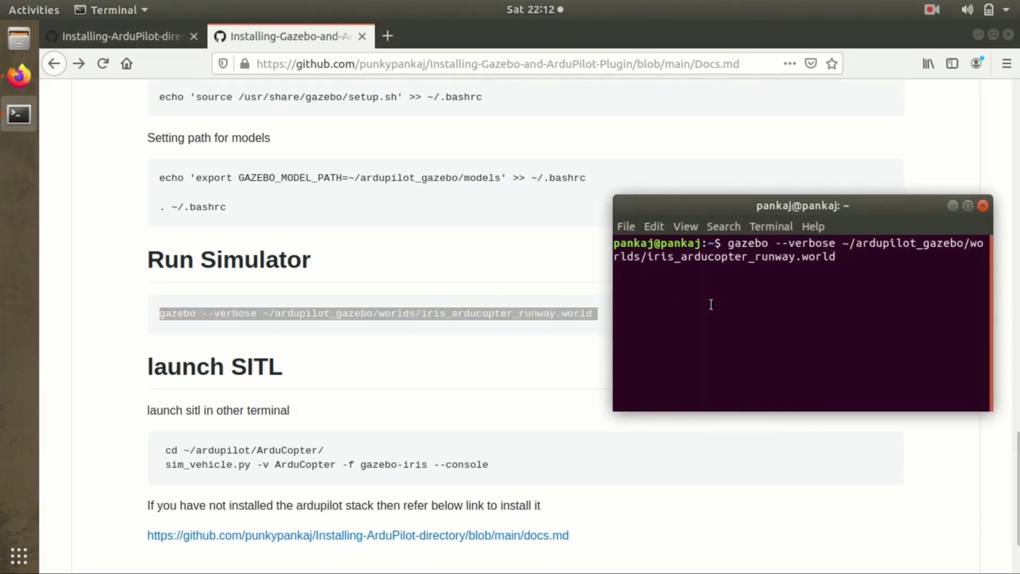
key(Return)
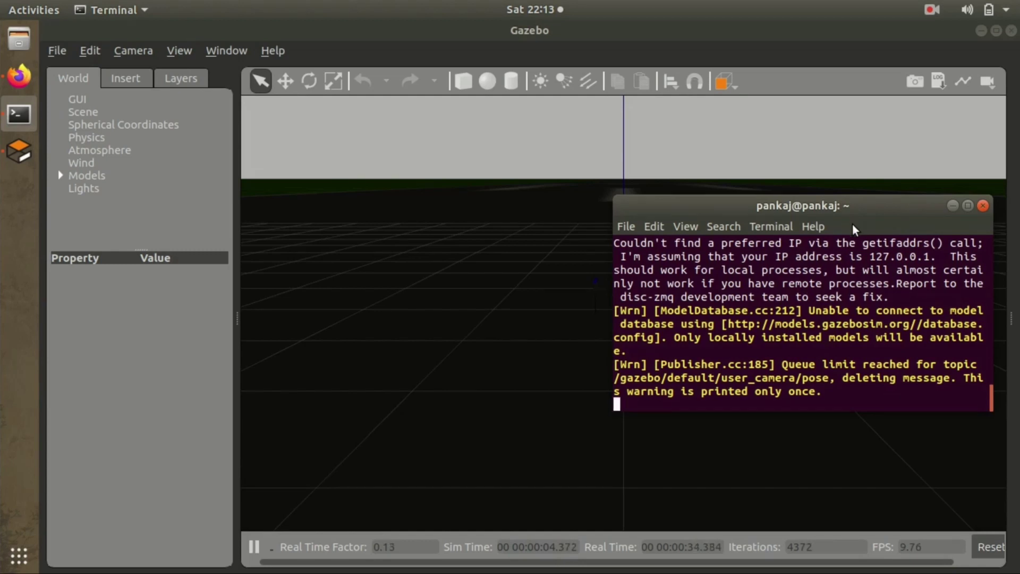
- Move the terminal out of the way and examine the drone model up close in the Gazebo world
drag(858, 220, 850, 375)
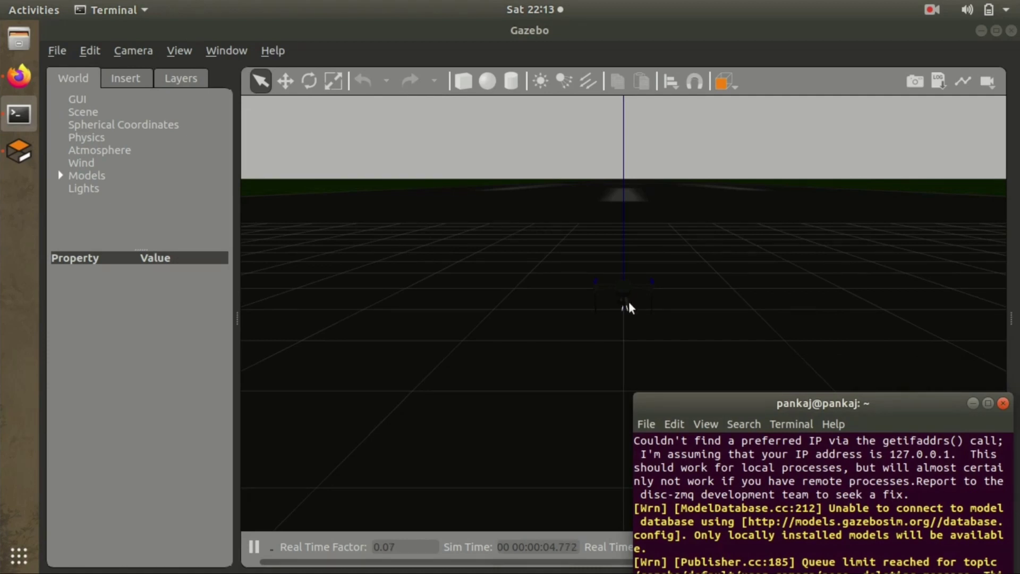
scroll(629, 305, up, 2)
scroll(630, 306, up, 2)
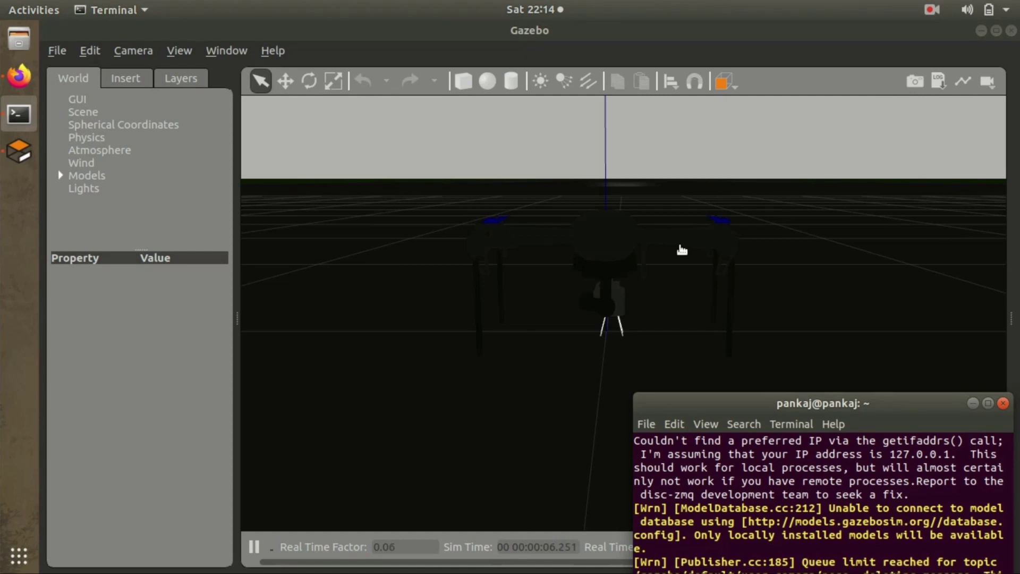
- Minimize Gazebo, move the terminal beside the guide's SITL instructions and open a second terminal tab
click(981, 31)
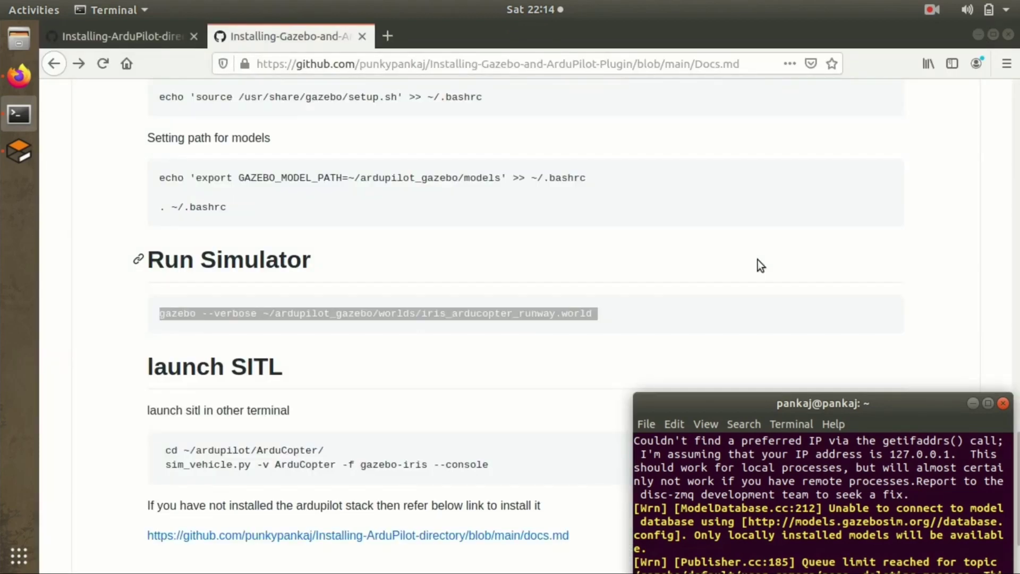
drag(859, 404, 842, 191)
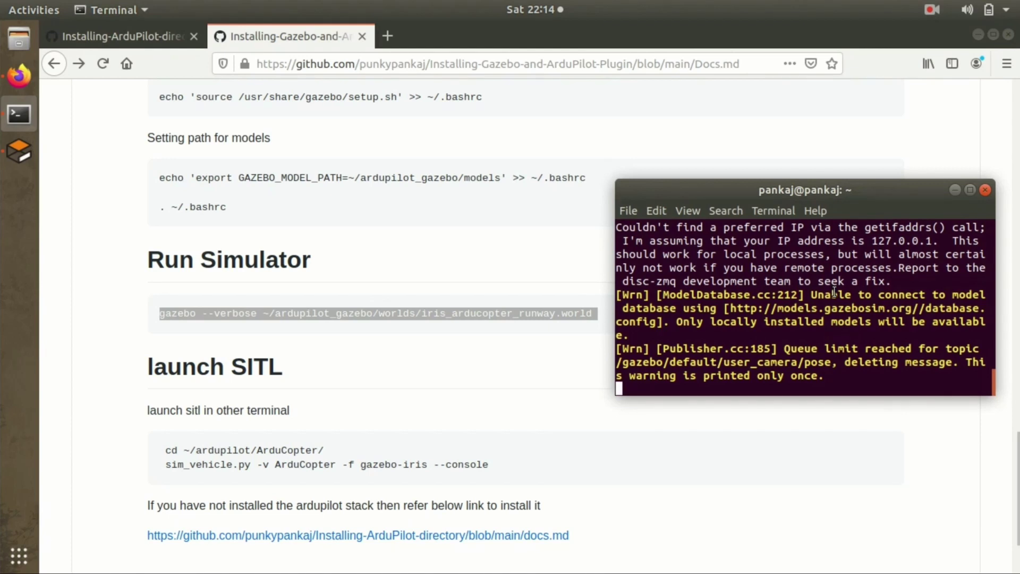
key(ctrl+shift+t)
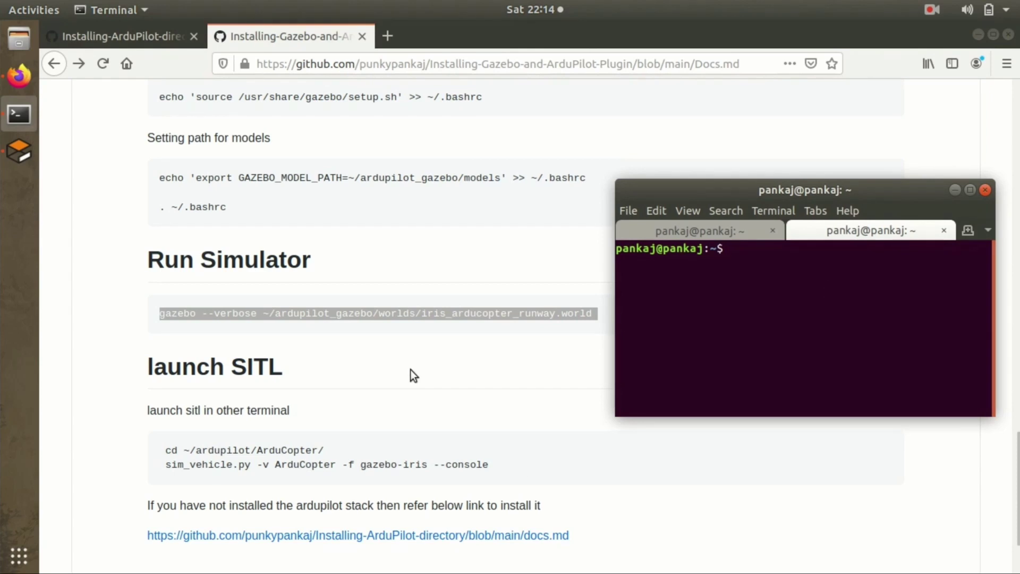
- Copy the guide's SITL commands and run cd ~/ardupilot/ArduCopter/ and sim_vehicle.py -v ArduCopter -f gazebo-iris --console in the new tab
drag(490, 464, 119, 432)
key(super+c)
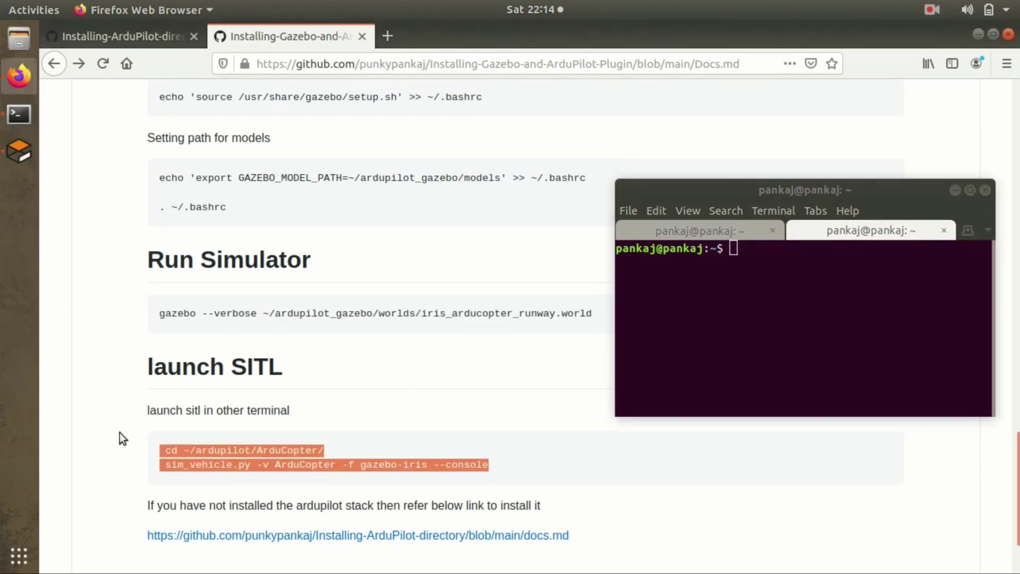
right_click(814, 268)
click(843, 311)
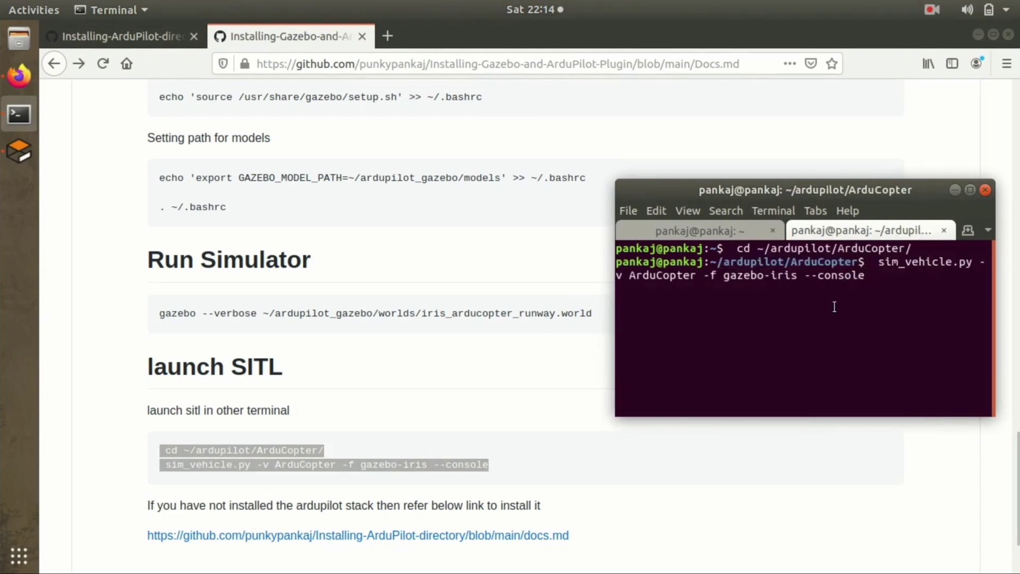
key(Return)
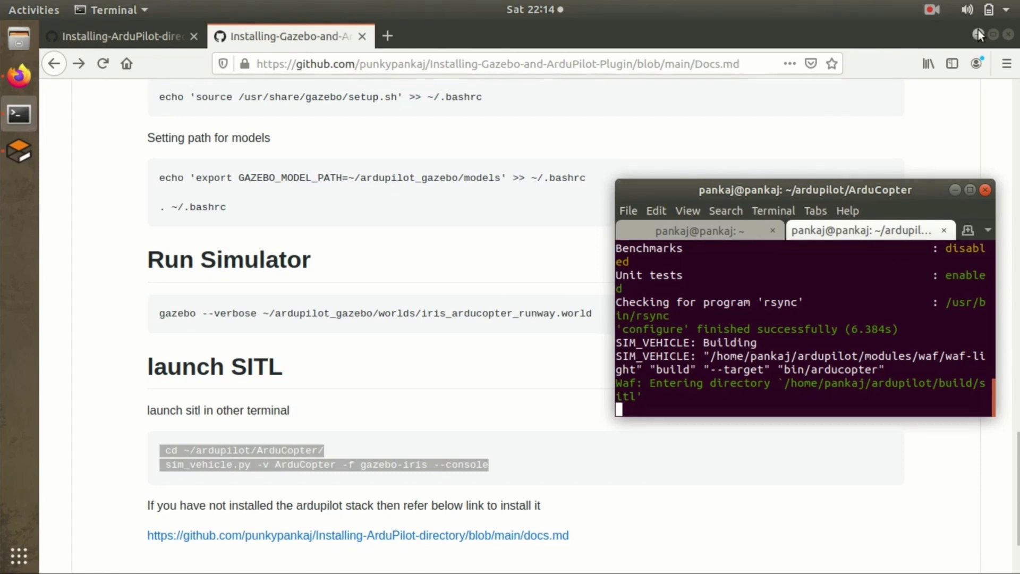
- Minimize the browser and examine the SITL startup output in the ArduCopter window
click(972, 52)
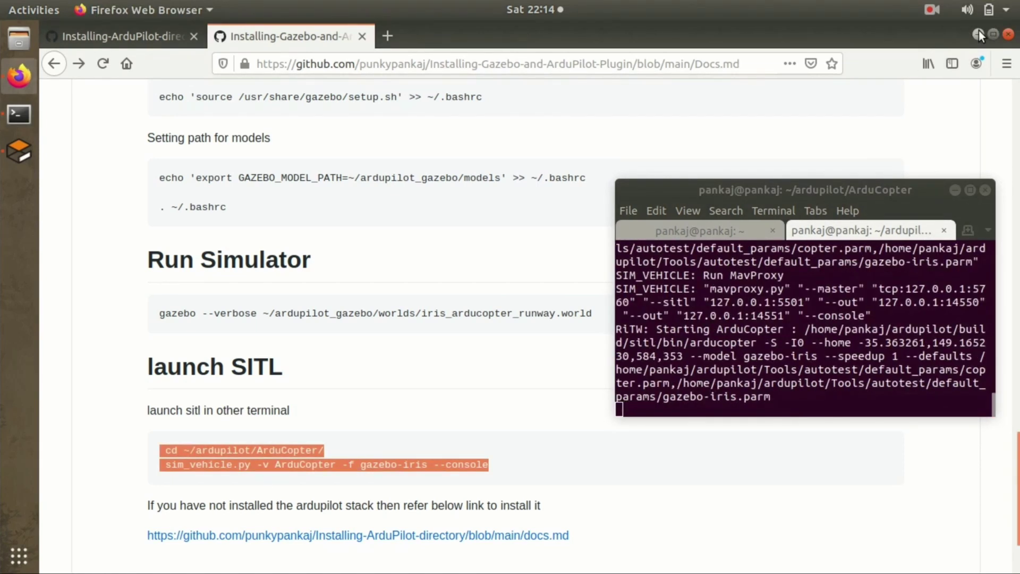
click(875, 186)
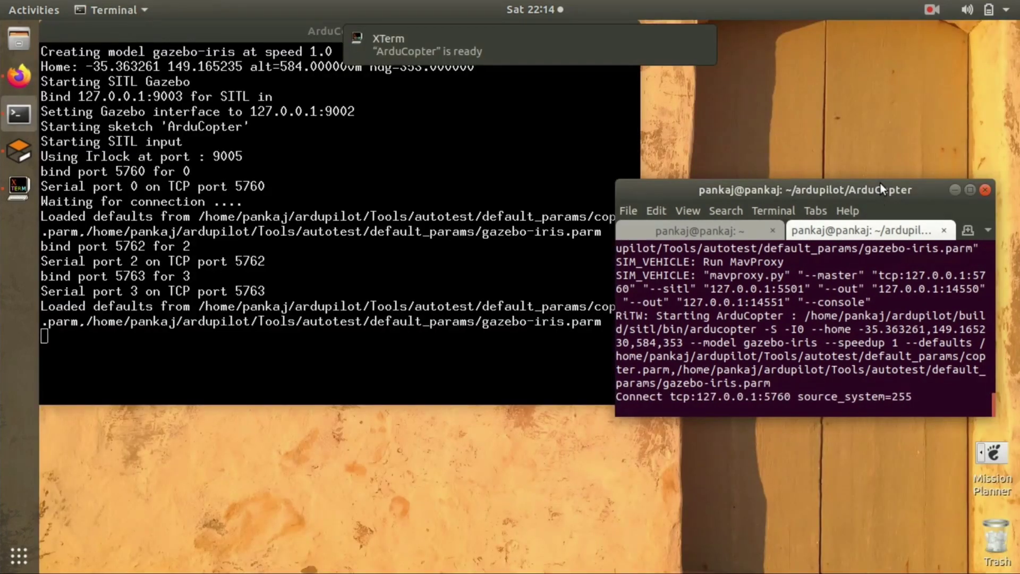
drag(43, 97, 552, 157)
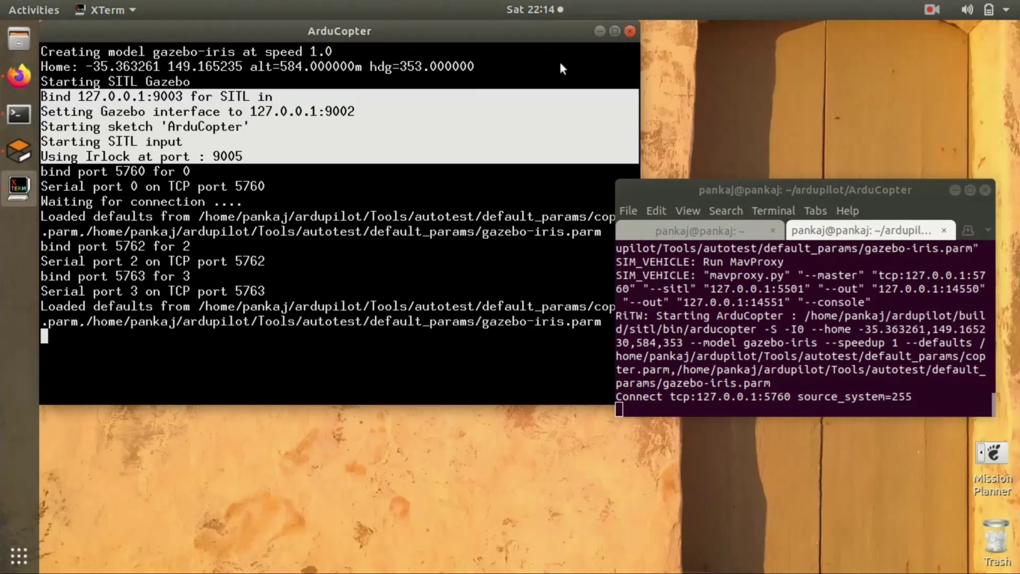
click(503, 194)
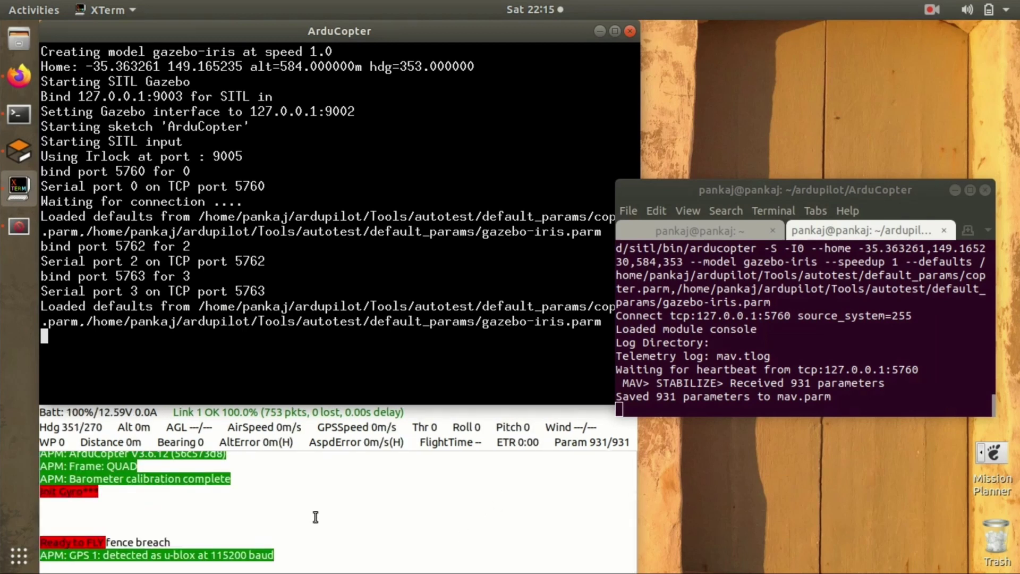
- Minimize the ArduCopter window, move the MAVProxy console clear of the terminal and bring the Gazebo simulation into view
click(599, 31)
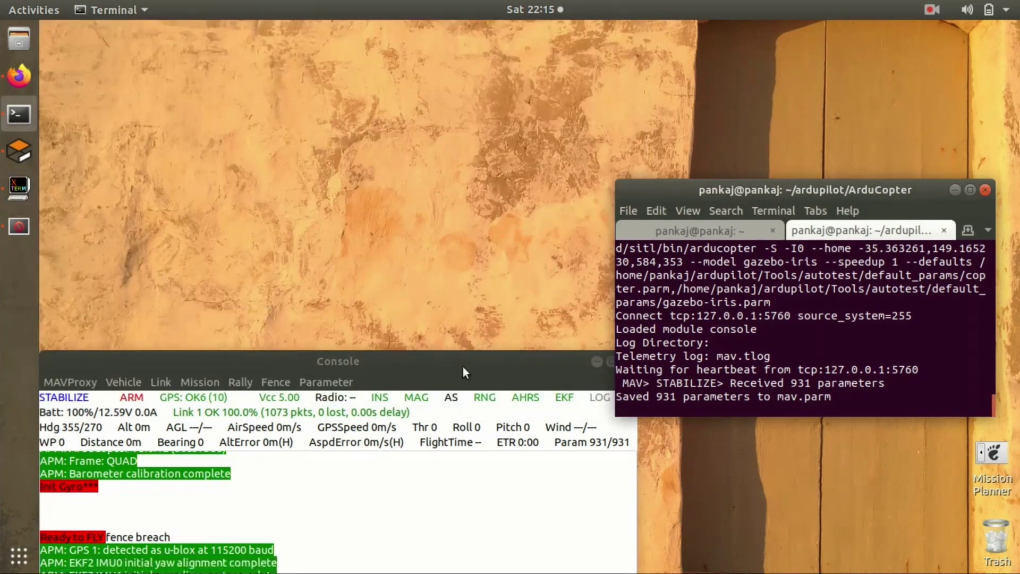
drag(416, 379, 406, 63)
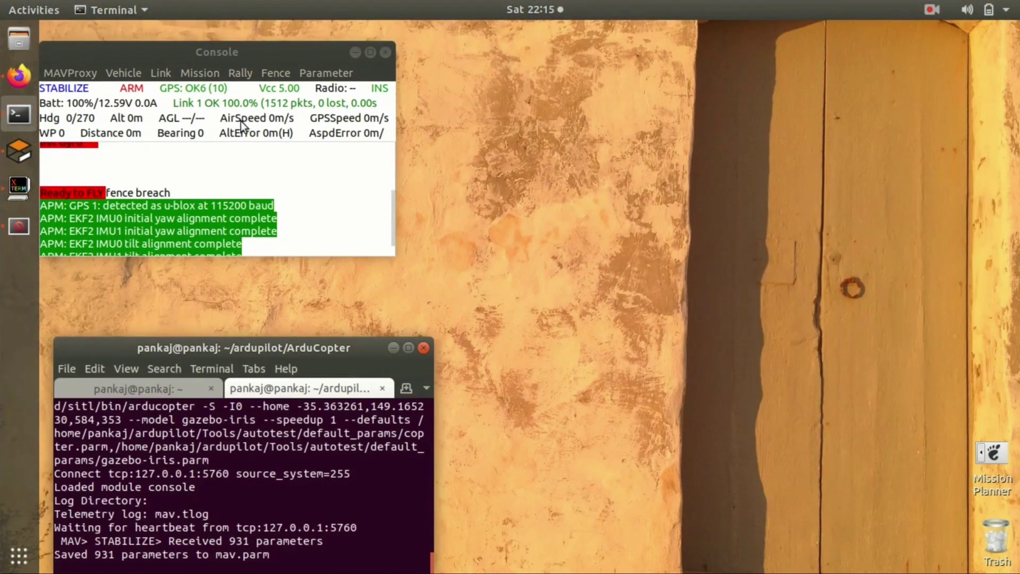
click(15, 154)
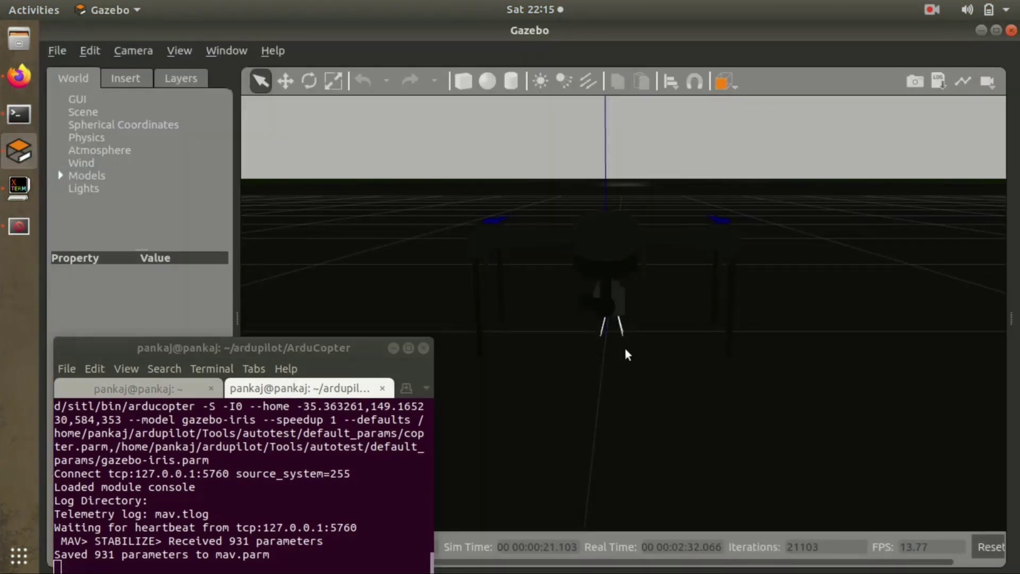
scroll(627, 355, down, 3)
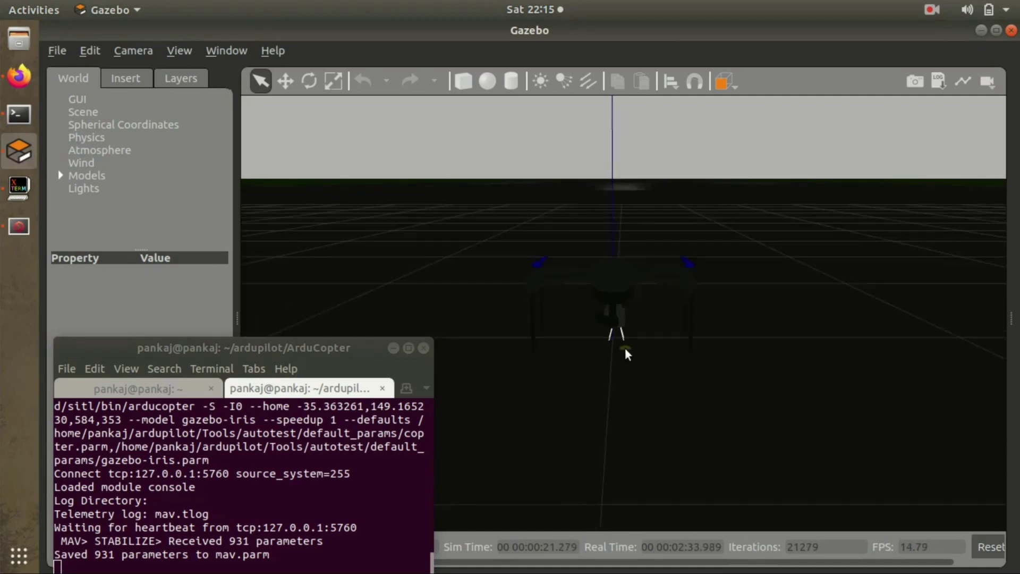
scroll(627, 355, down, 3)
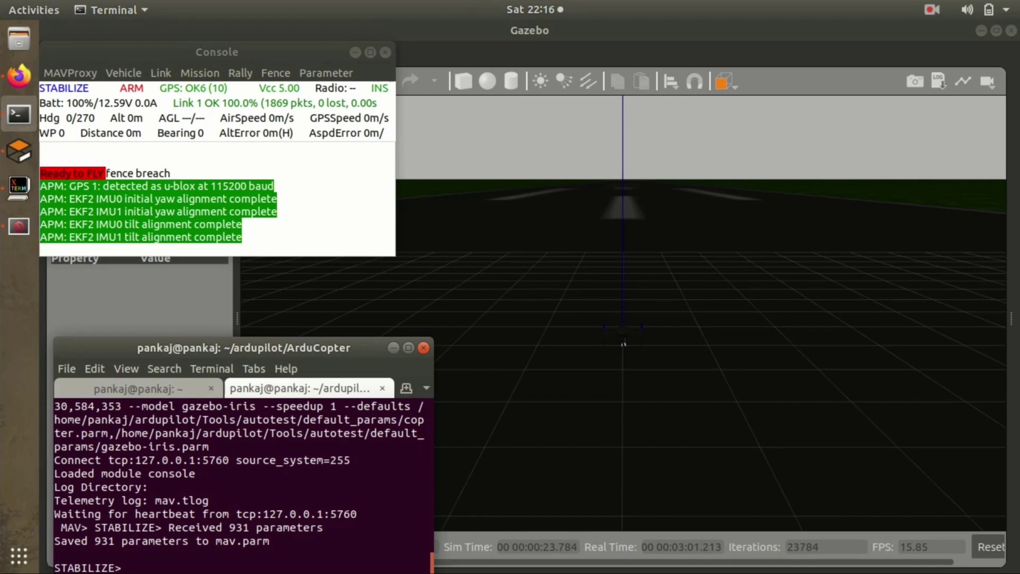
- List the available flight modes with mode, and switch the drone to guided flight with mode GUIDED
text(mode)
key(Return)
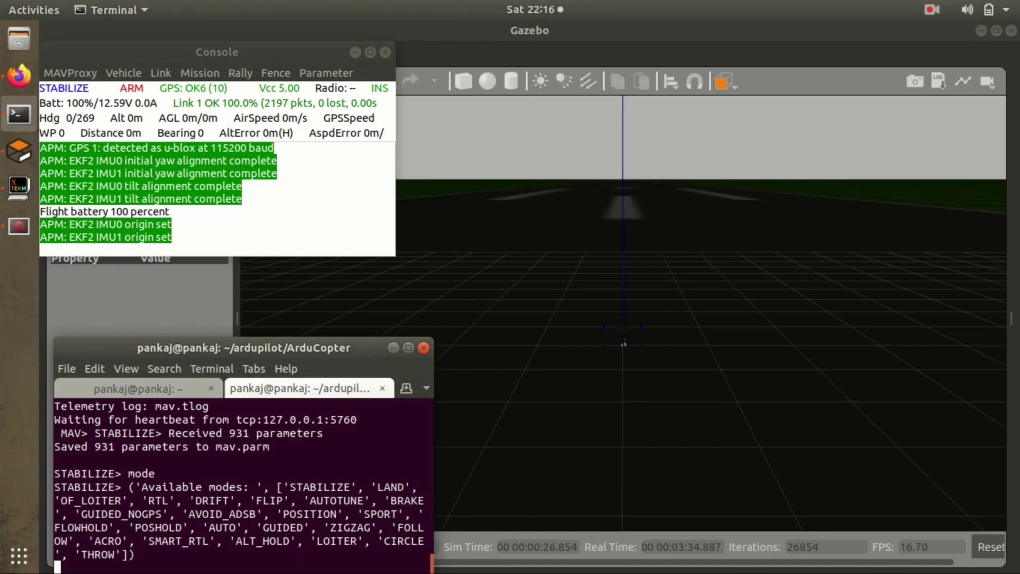
text(mode GUIDED)
key(Return)
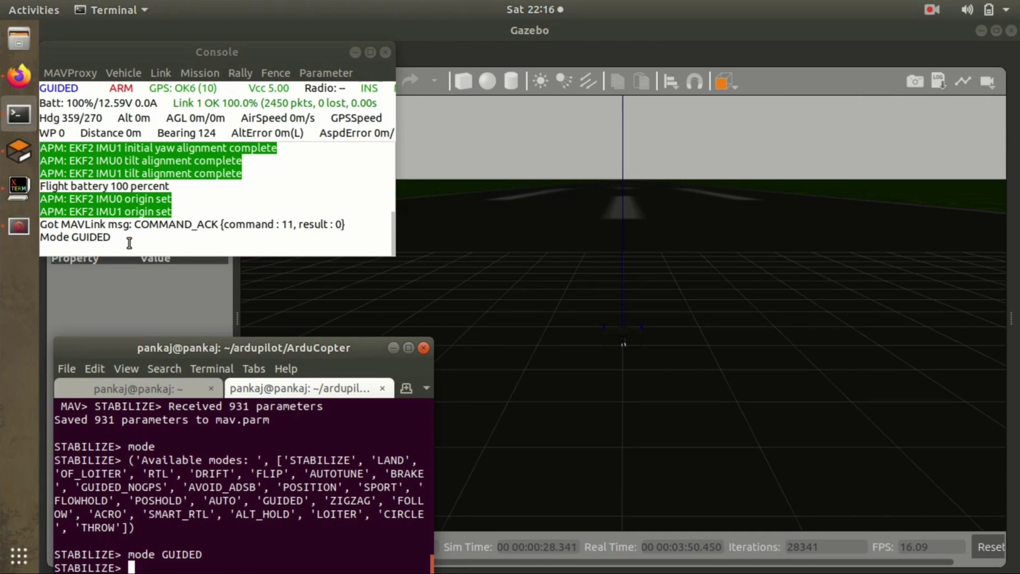
key(Return)
key(Return)
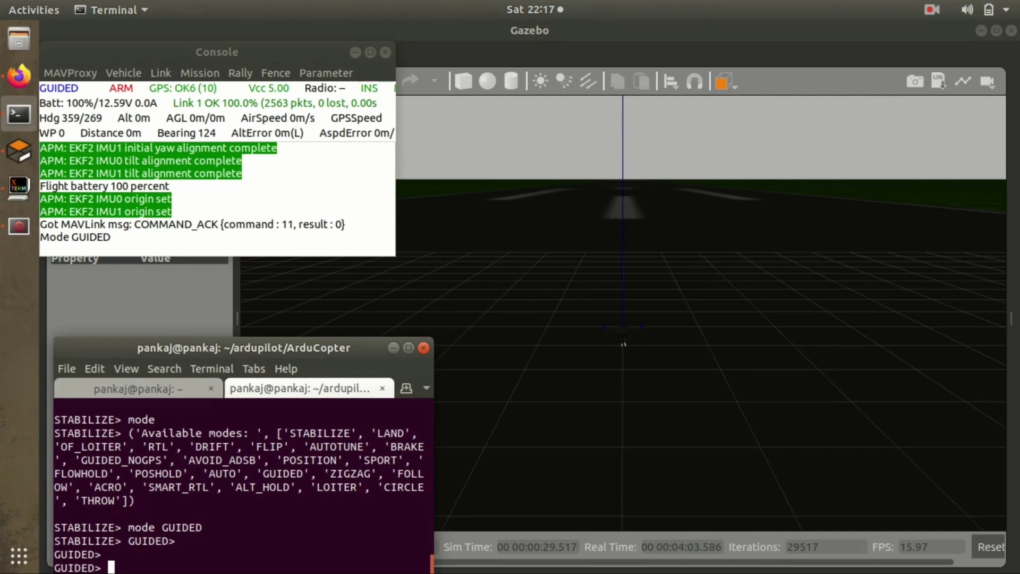
- Try to arm the drone's motors with arm throttle and check the response in the MAVProxy console
text(arm throttle)
key(Return)
click(187, 213)
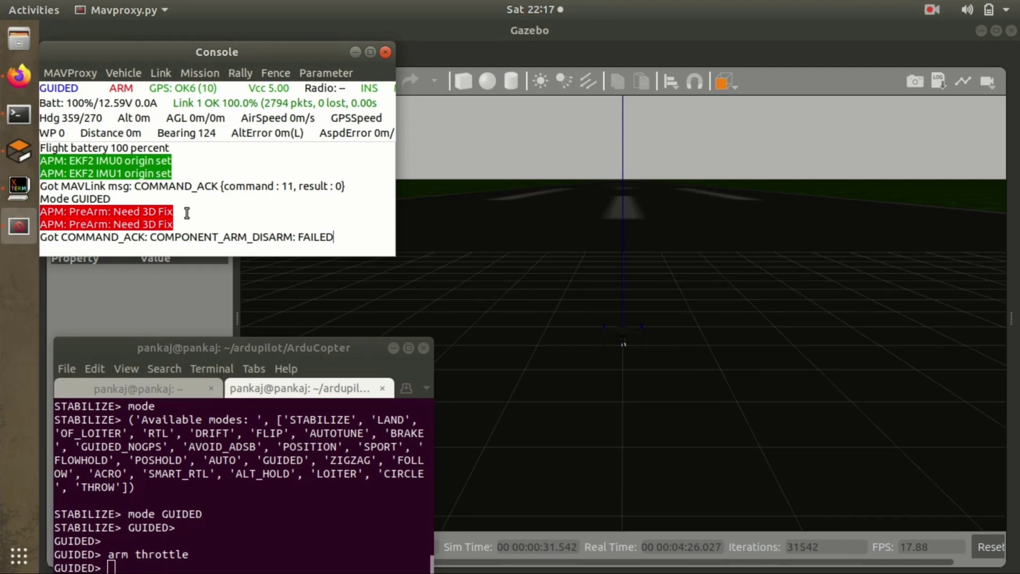
click(932, 10)
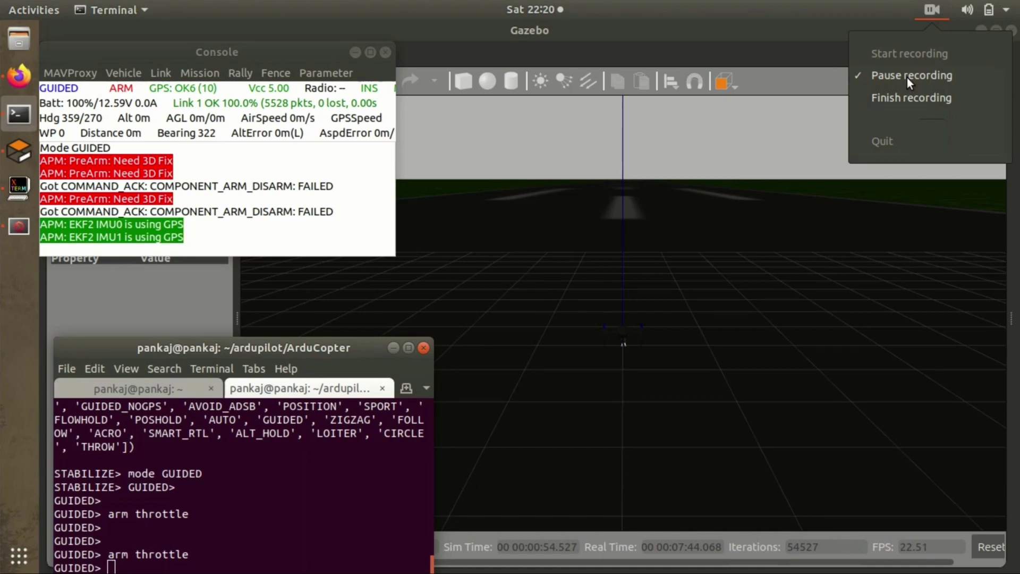
click(907, 77)
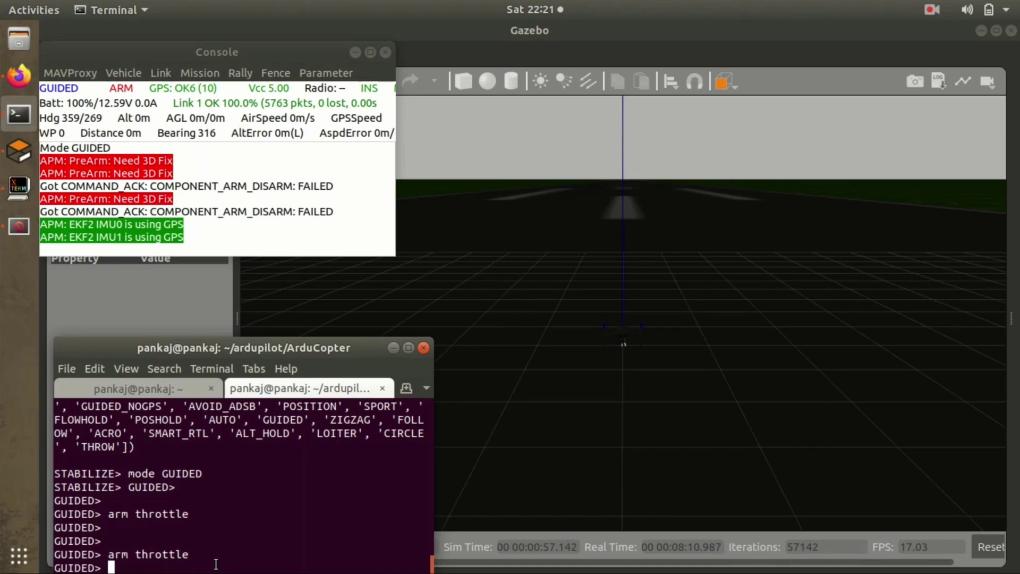
- Arm the motors with arm throttle, launch the drone with takeoff 1 and watch it up close in Gazebo
text(arm throttle)
key(Return)
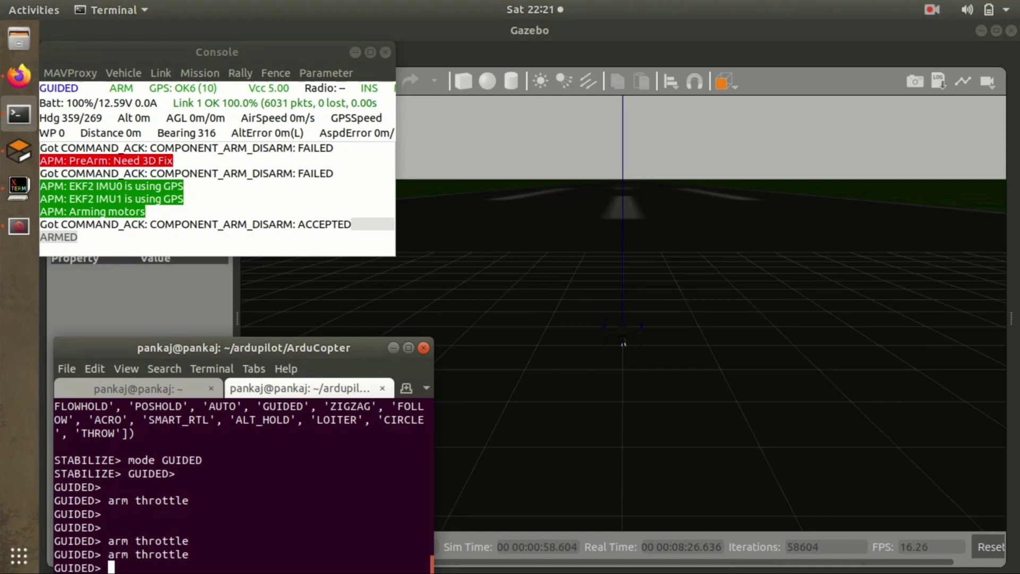
text(takeoff 1)
key(Return)
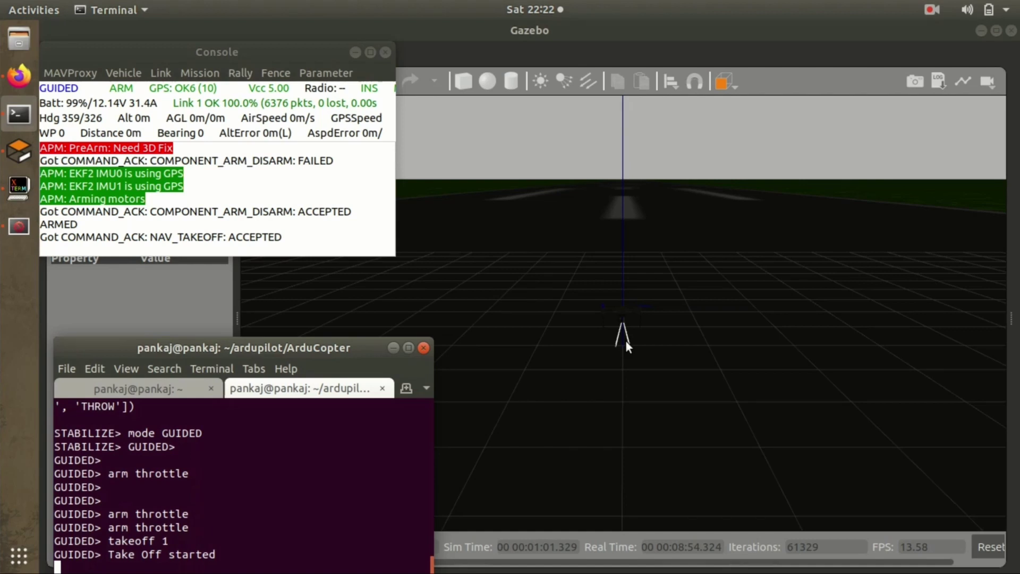
scroll(626, 340, up, 5)
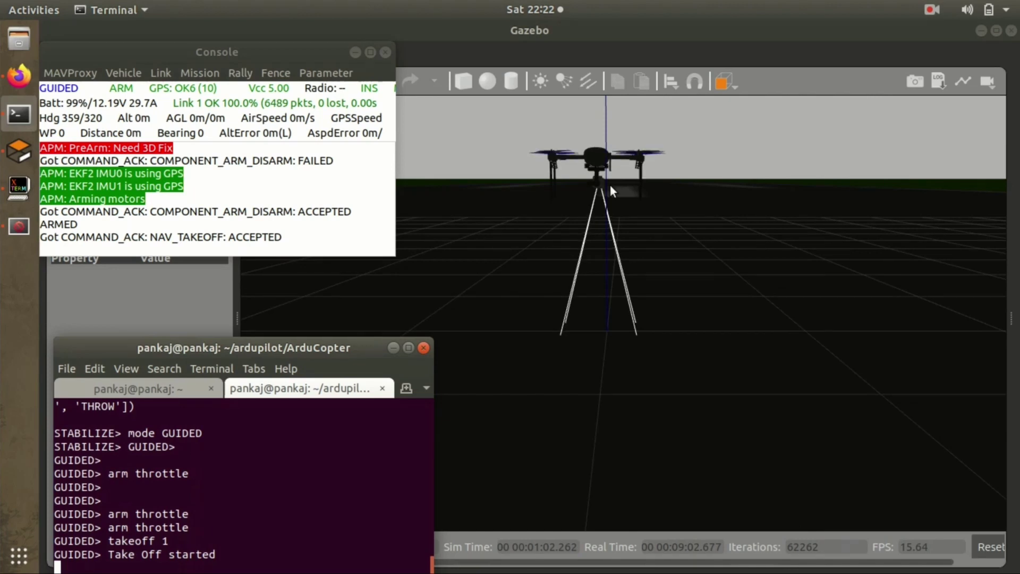
- Land the hovering drone by running mode LAND in the MAVProxy terminal
text(mode LAND)
key(Return)
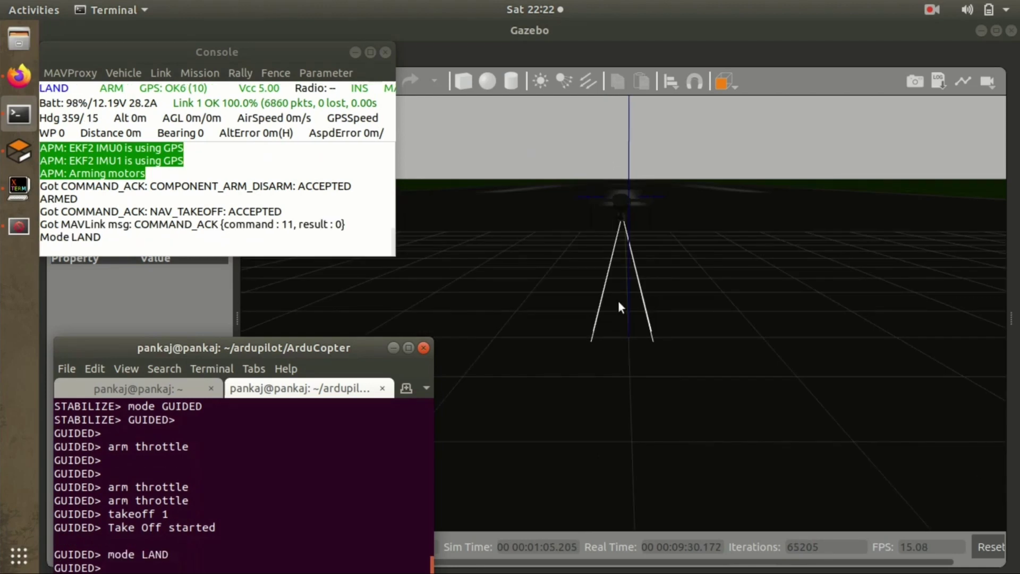